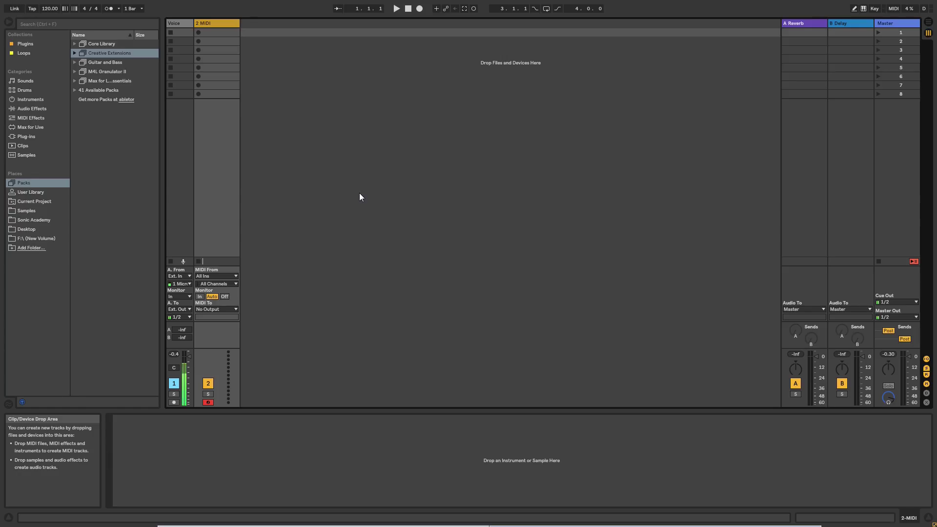
# Load the Poli instrument from the Creative Extensions pack's Instruments folder onto MIDI track 2.
pyautogui.click(74, 53)
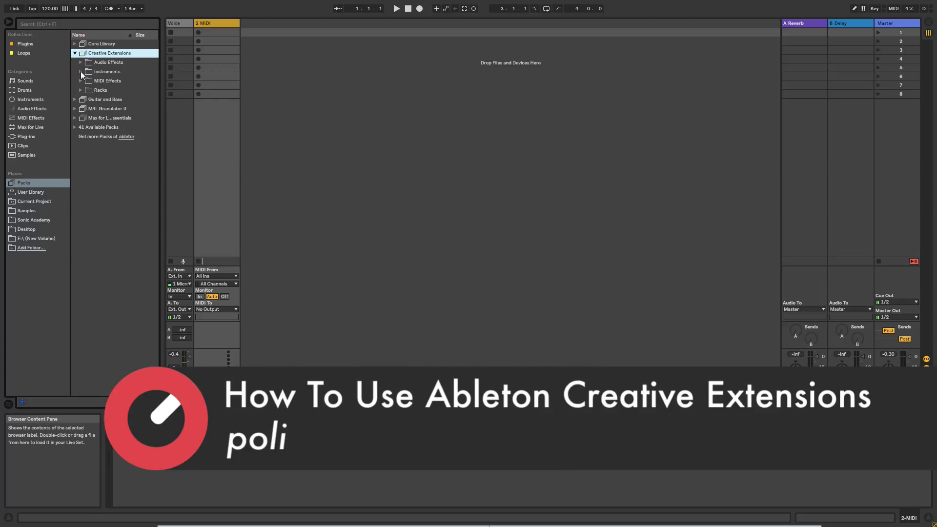
pyautogui.click(80, 72)
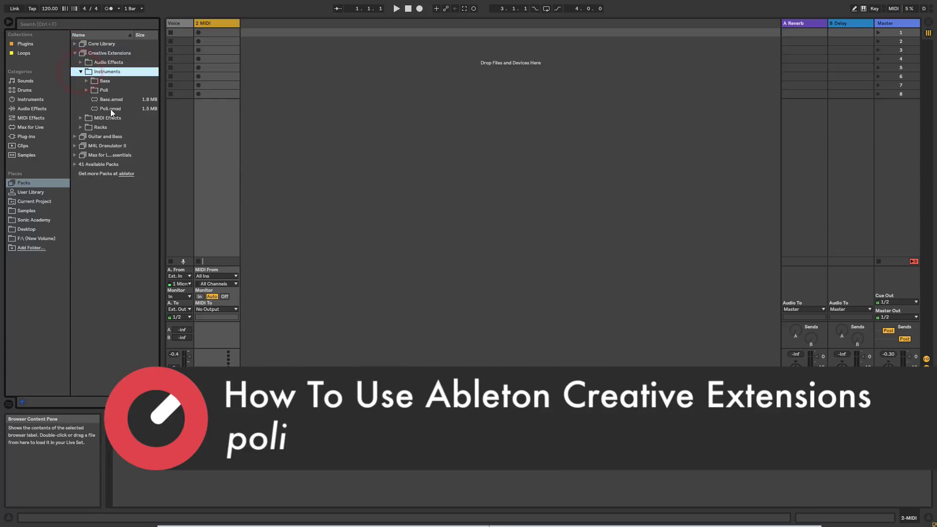
pyautogui.moveTo(110, 109); pyautogui.dragTo(213, 151)
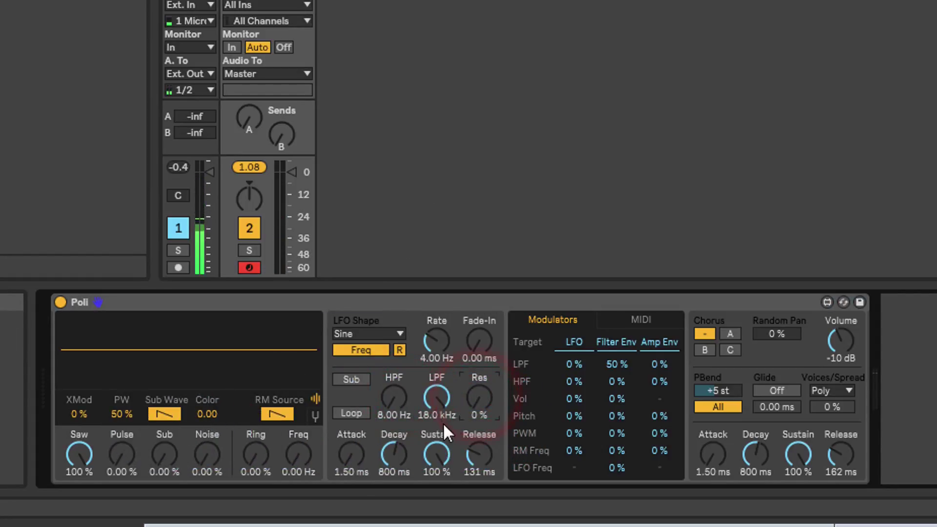
# Open Poli's low-pass filter to 21.0 kHz and lower the instrument volume to -17 dB.
pyautogui.moveTo(436, 396); pyautogui.dragTo(437, 380)
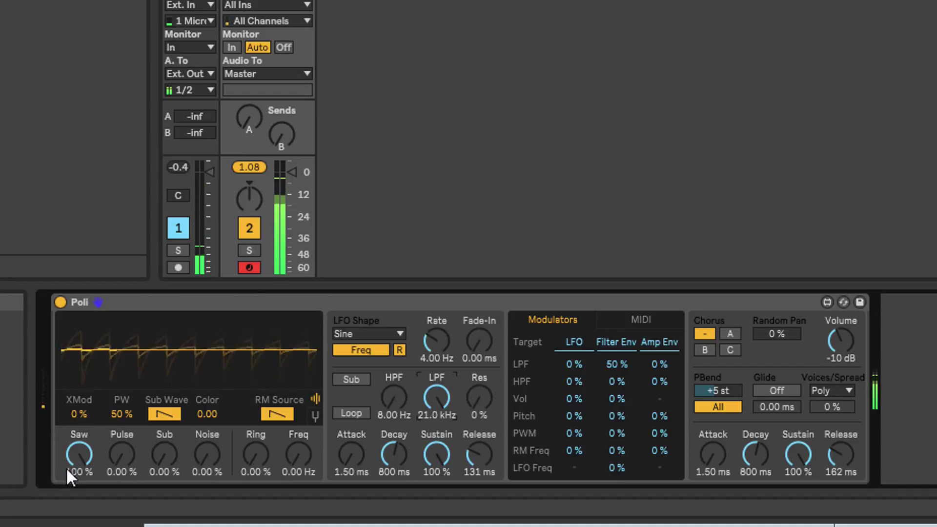
pyautogui.moveTo(838, 340); pyautogui.dragTo(838, 354)
# Lower the saw level to 0% and audition the pulse oscillator alone at 46.5%.
pyautogui.click(74, 456)
pyautogui.moveTo(74, 456); pyautogui.dragTo(73, 525)
pyautogui.moveTo(122, 455); pyautogui.dragTo(122, 432)
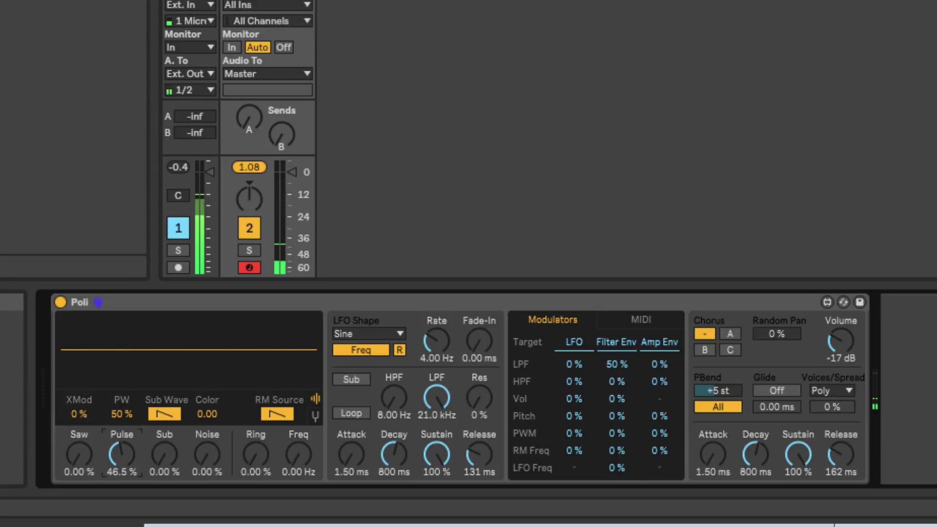
pyautogui.moveTo(121, 455); pyautogui.dragTo(123, 474)
# Audition the saw and pulse oscillators blended together, returning both levels to 0%.
pyautogui.moveTo(74, 453); pyautogui.dragTo(74, 434)
pyautogui.moveTo(122, 456); pyautogui.dragTo(122, 428)
pyautogui.moveTo(79, 453); pyautogui.dragTo(79, 481)
pyautogui.click(120, 452)
pyautogui.moveTo(120, 453); pyautogui.dragTo(121, 480)
# Audition the sub and noise levels, returning both to 0%.
pyautogui.click(167, 453)
pyautogui.moveTo(167, 453)
pyautogui.mouseDown()
pyautogui.moveTo(166, 419)
pyautogui.moveTo(166, 454)
pyautogui.mouseUp()
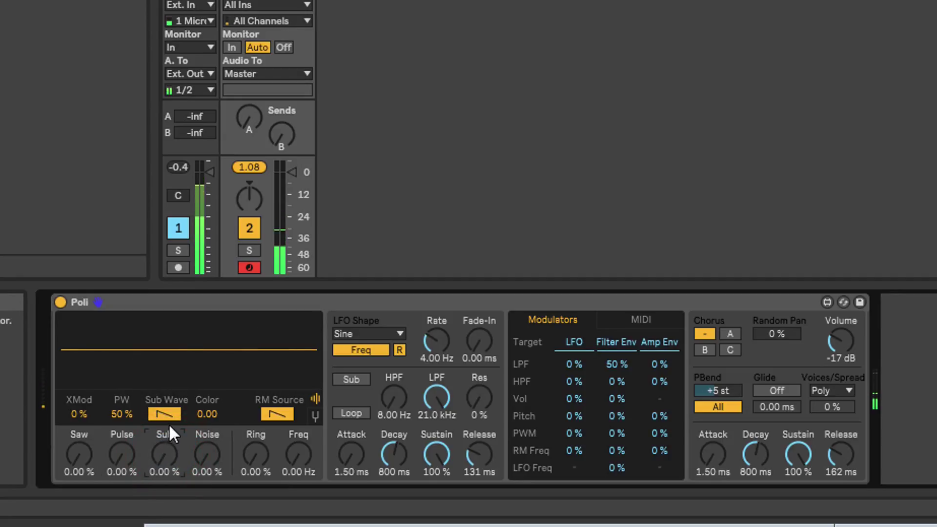
pyautogui.click(167, 455)
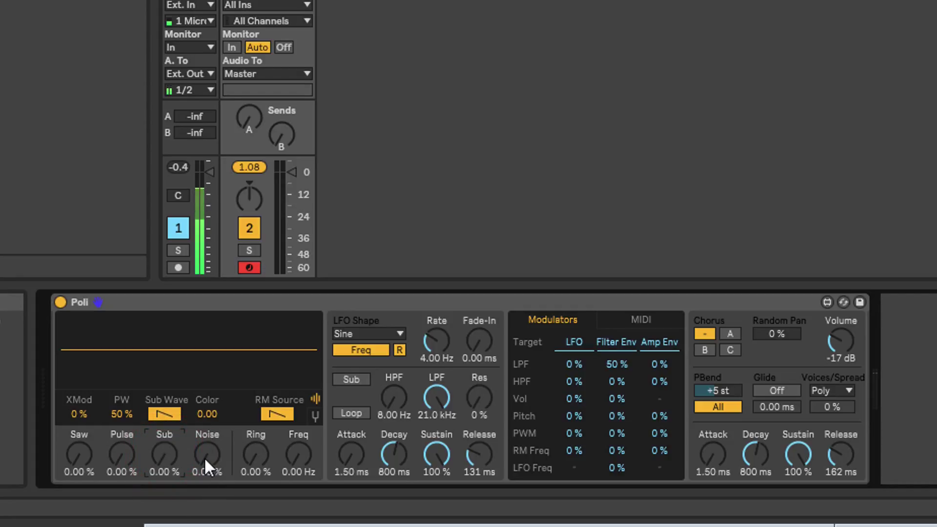
pyautogui.moveTo(204, 455); pyautogui.dragTo(204, 428)
pyautogui.moveTo(209, 448); pyautogui.dragTo(208, 449)
# Raise the saw level to 51.2% and toggle the sub waveform to sine and back to sawtooth.
pyautogui.moveTo(73, 462); pyautogui.dragTo(73, 452)
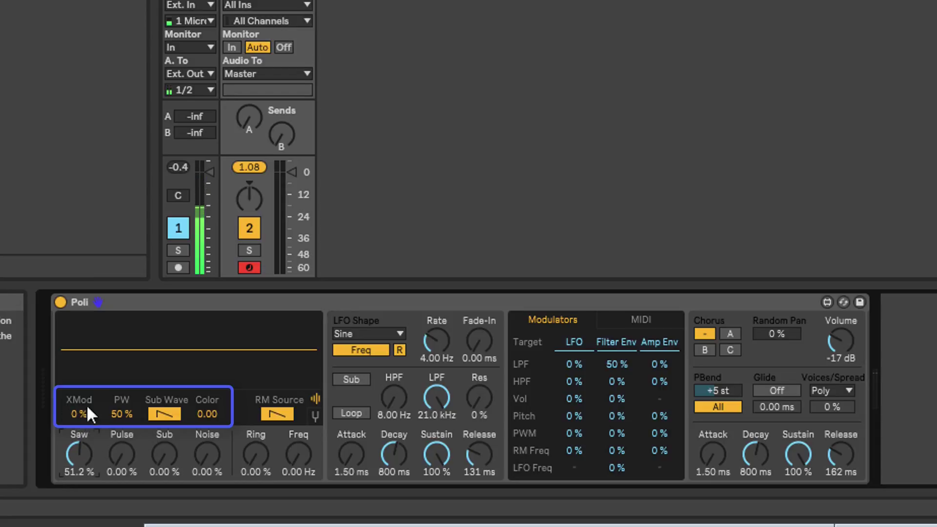
pyautogui.click(166, 413)
pyautogui.click(166, 414)
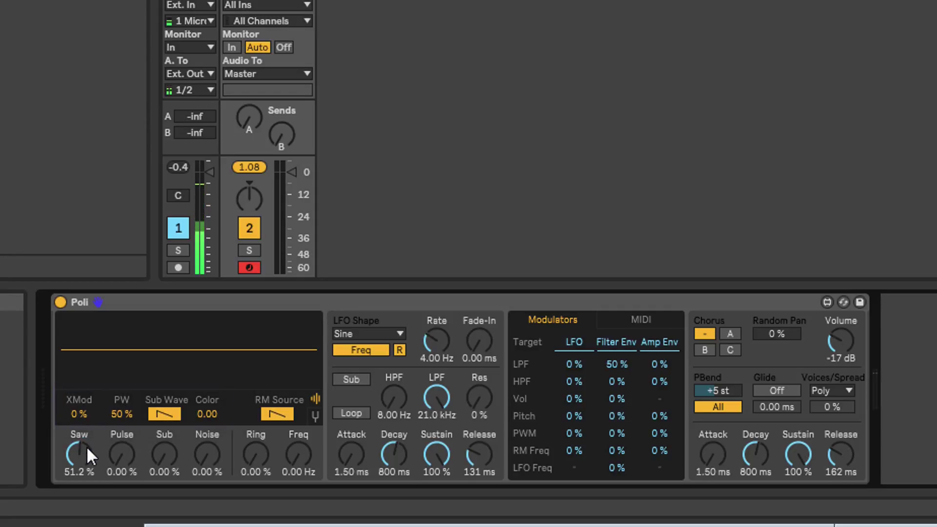
# Set the saw level to 55.1% and its cross modulation (XMod) to 64%.
pyautogui.moveTo(86, 452)
pyautogui.mouseDown()
pyautogui.moveTo(86, 466)
pyautogui.moveTo(70, 376)
pyautogui.moveTo(74, 439)
pyautogui.mouseUp()
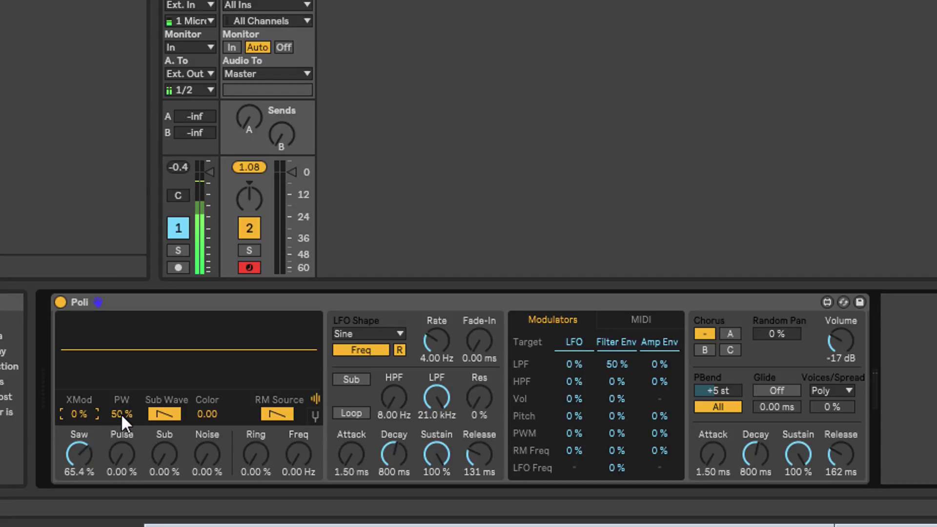
pyautogui.moveTo(76, 462); pyautogui.dragTo(83, 449)
pyautogui.moveTo(72, 415)
pyautogui.mouseDown()
pyautogui.moveTo(71, 376)
pyautogui.moveTo(71, 383)
pyautogui.mouseUp()
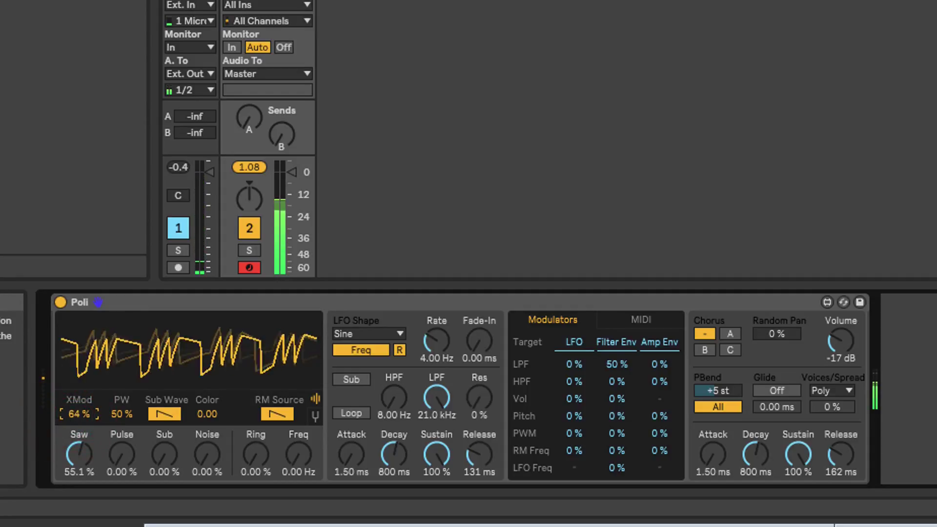
# Tune the pulse oscillator up to +14 semitones in the tuning view and return to the waveform view.
pyautogui.click(315, 415)
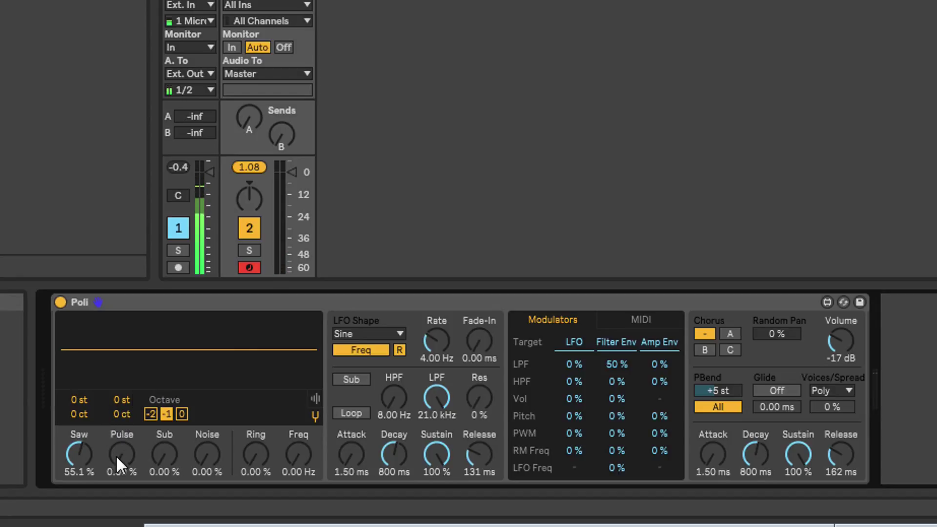
pyautogui.moveTo(116, 455); pyautogui.dragTo(115, 370)
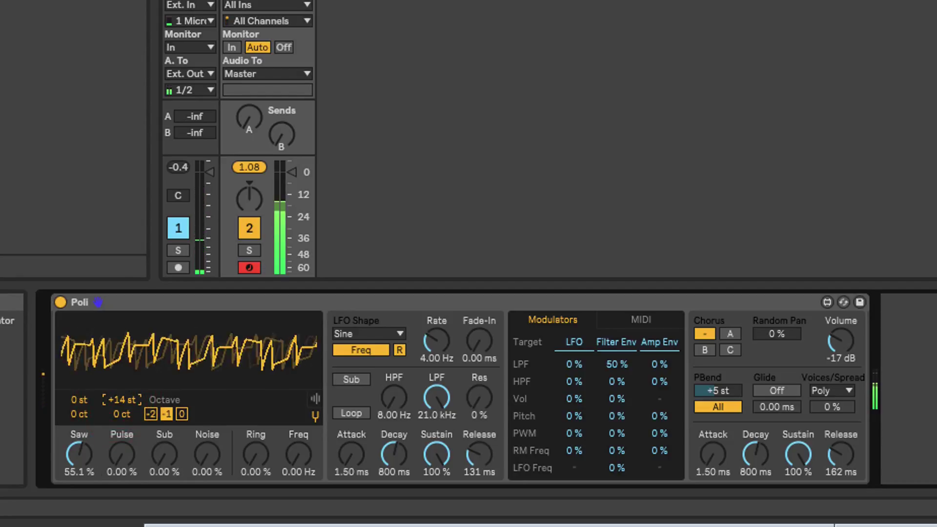
pyautogui.click(315, 399)
# Lower the saw level to 42.5% while varying the cross modulation, and reset XMod to 0%.
pyautogui.click(72, 414)
pyautogui.moveTo(72, 414)
pyautogui.mouseDown()
pyautogui.moveTo(72, 432)
pyautogui.moveTo(72, 403)
pyautogui.mouseUp()
pyautogui.moveTo(88, 454); pyautogui.dragTo(88, 461)
pyautogui.moveTo(75, 414); pyautogui.dragTo(75, 438)
pyautogui.click(74, 406)
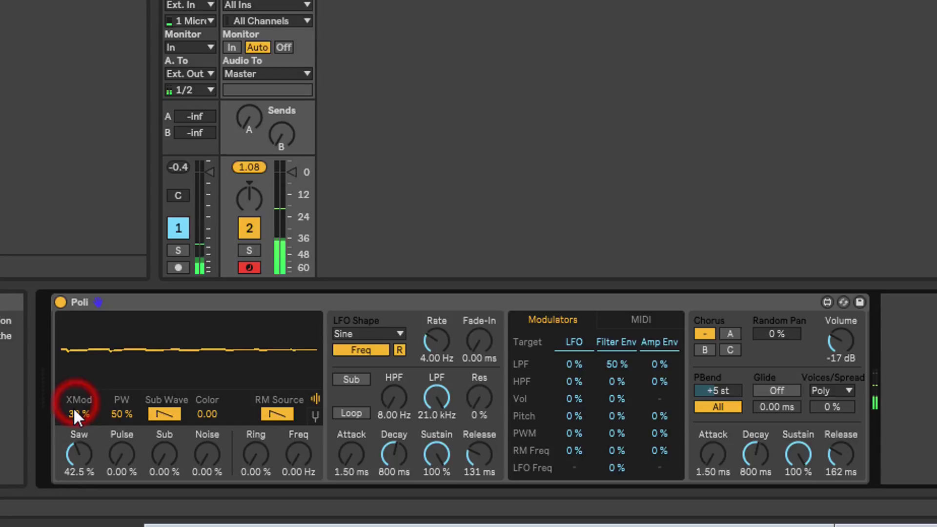
pyautogui.press('Delete')
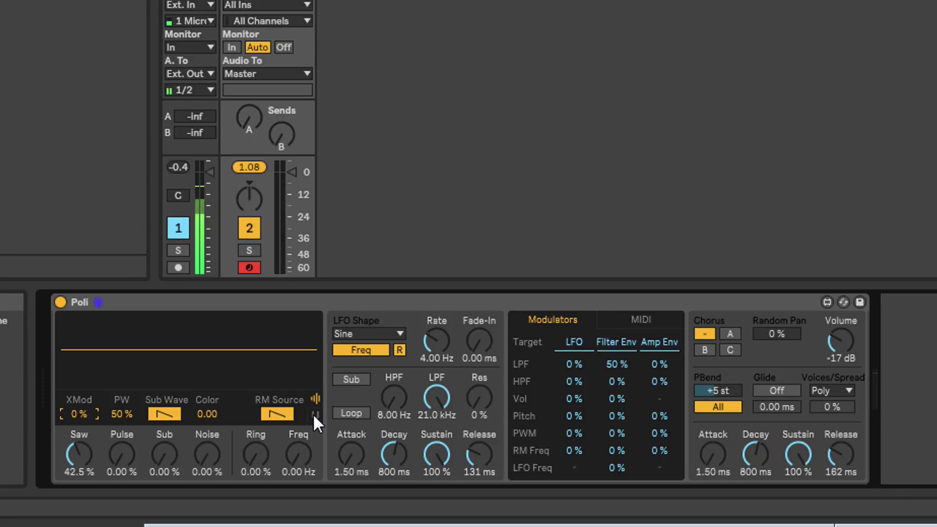
# Bring up the tuning view, select the pulse oscillator's semitone value, and return to the waveform view.
pyautogui.click(313, 414)
pyautogui.click(113, 397)
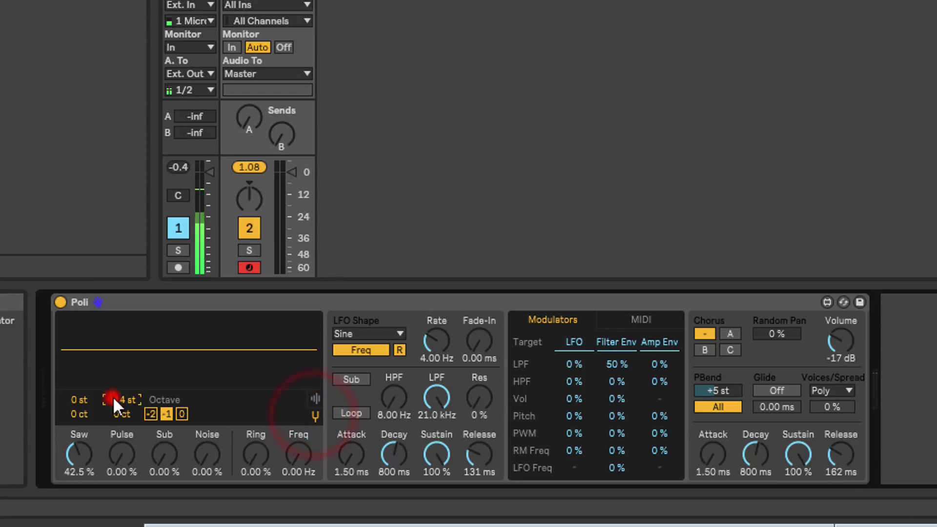
pyautogui.click(315, 395)
# Reset the saw level to 0% and set the pulse oscillator to 58.3% level with a 56% pulse width.
pyautogui.moveTo(79, 455); pyautogui.dragTo(76, 525)
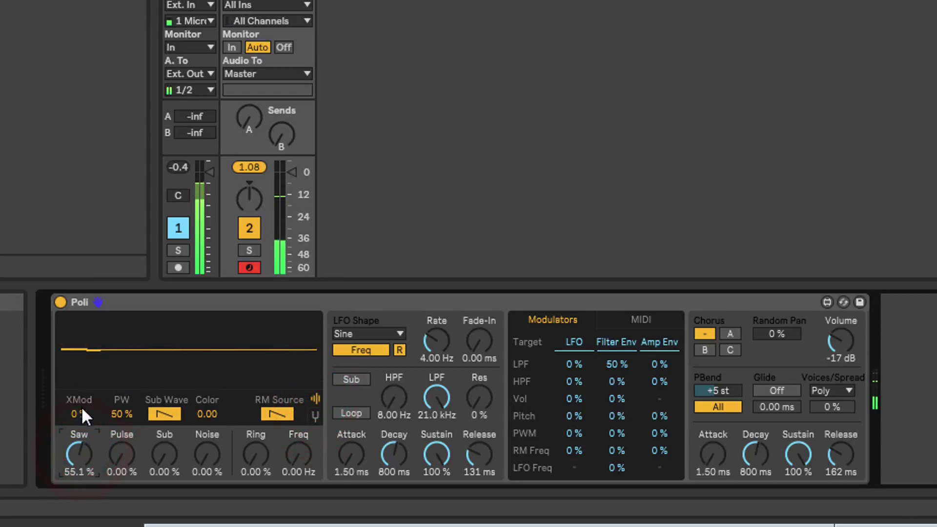
pyautogui.doubleClick(74, 446)
pyautogui.click(116, 442)
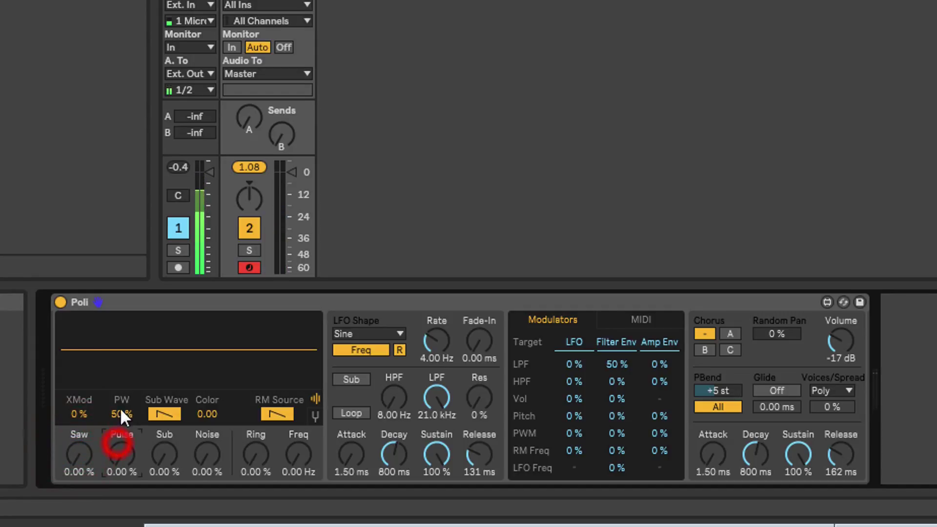
pyautogui.moveTo(122, 446); pyautogui.dragTo(121, 389)
pyautogui.moveTo(117, 446)
pyautogui.mouseDown()
pyautogui.moveTo(117, 459)
pyautogui.moveTo(119, 448)
pyautogui.mouseUp()
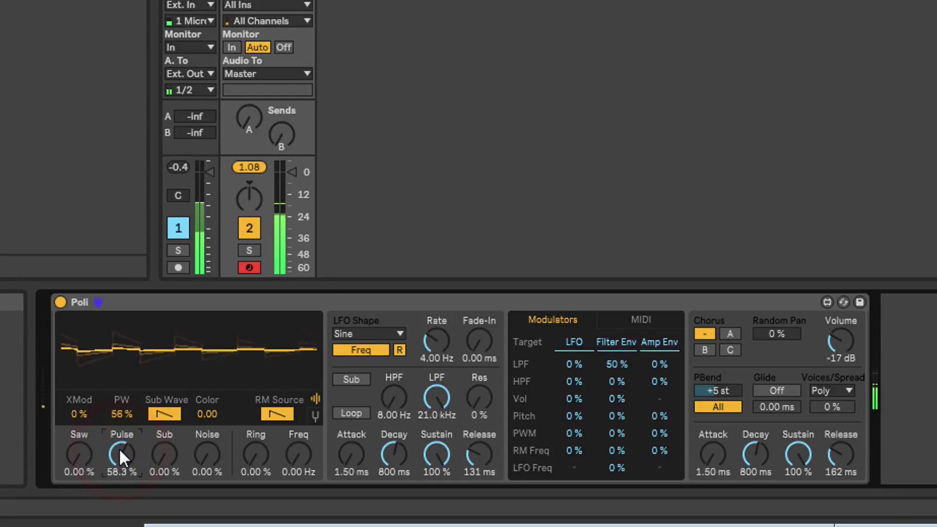
# Vary the pulse width around its 50% default, reset it to 50%, and return the pulse level to 0%.
pyautogui.click(118, 415)
pyautogui.press('Delete')
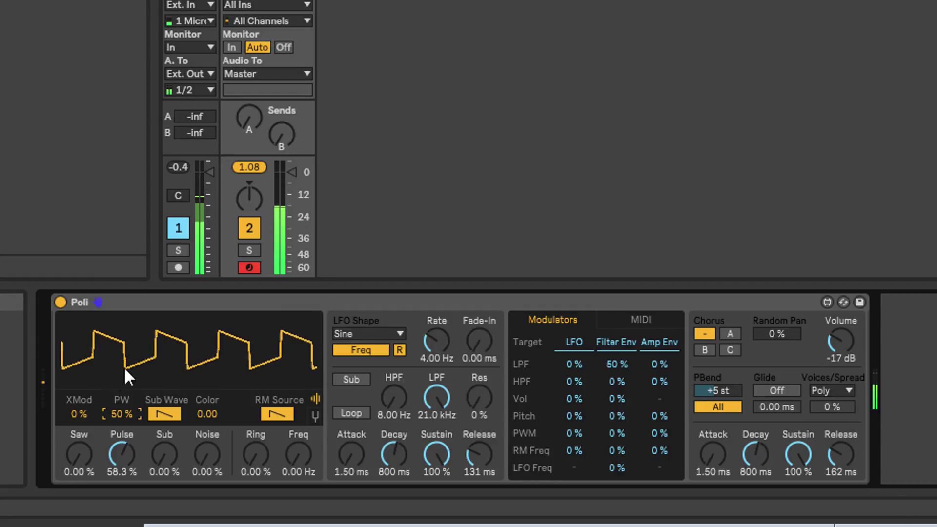
pyautogui.moveTo(116, 412)
pyautogui.mouseDown()
pyautogui.moveTo(116, 397)
pyautogui.moveTo(116, 421)
pyautogui.mouseUp()
pyautogui.doubleClick(116, 414)
pyautogui.doubleClick(122, 449)
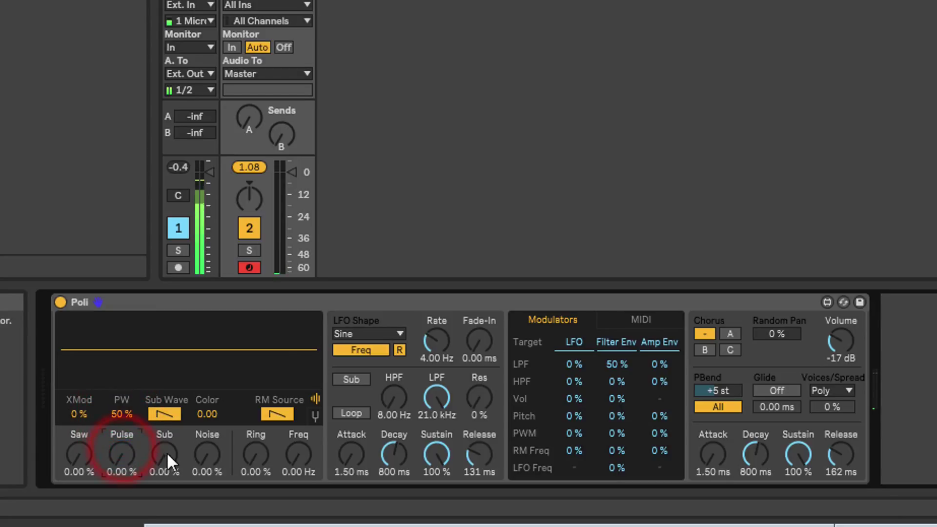
# Set the sub oscillator's waveform to sine and raise its level to 91.3%.
pyautogui.moveTo(160, 455); pyautogui.dragTo(163, 421)
pyautogui.click(163, 414)
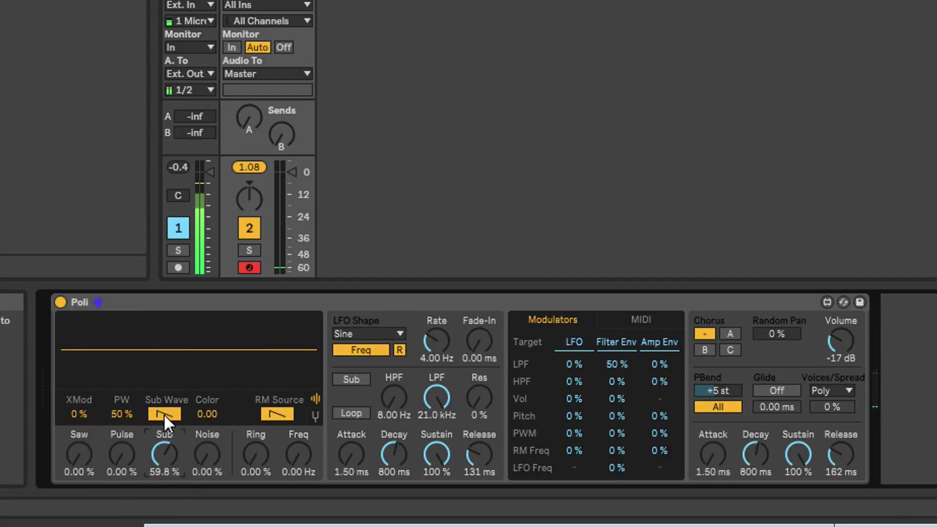
pyautogui.click(163, 414)
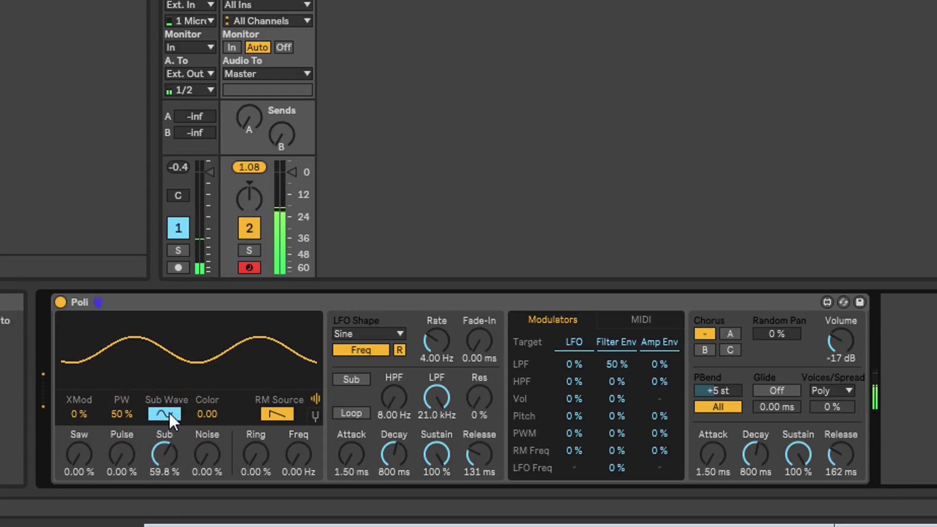
pyautogui.moveTo(172, 449)
pyautogui.mouseDown()
pyautogui.moveTo(173, 432)
pyautogui.moveTo(166, 450)
pyautogui.mouseUp()
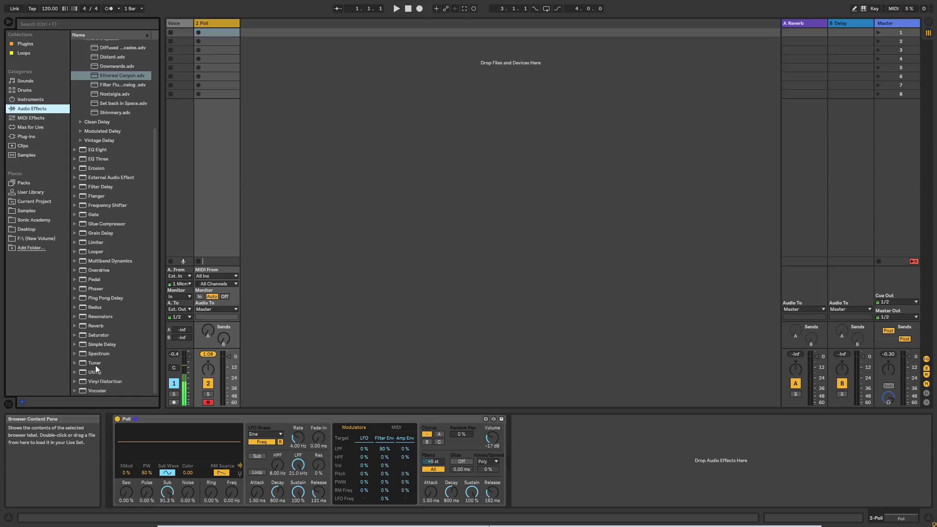
# Add Spectrum after Poli with its display enlarged, and raise the sub level to 100% to analyse the sine.
pyautogui.moveTo(93, 353); pyautogui.dragTo(556, 448)
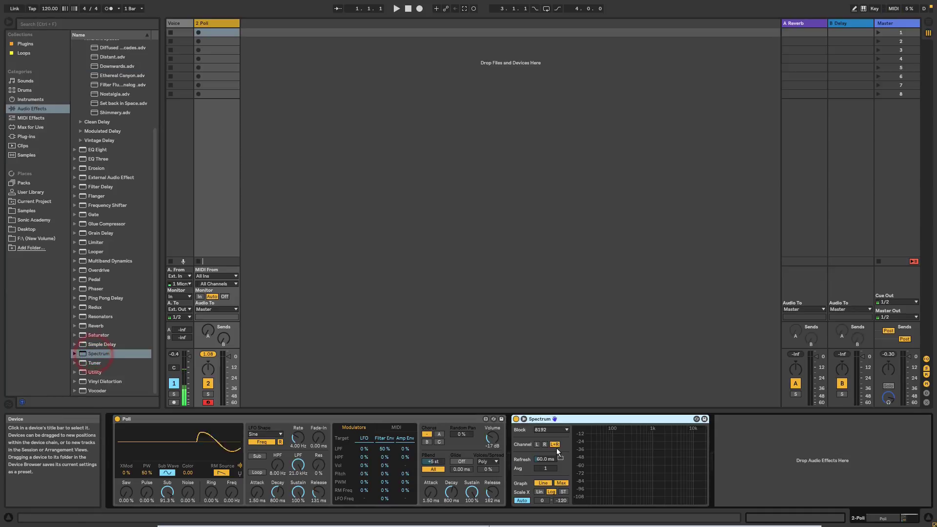
pyautogui.doubleClick(614, 447)
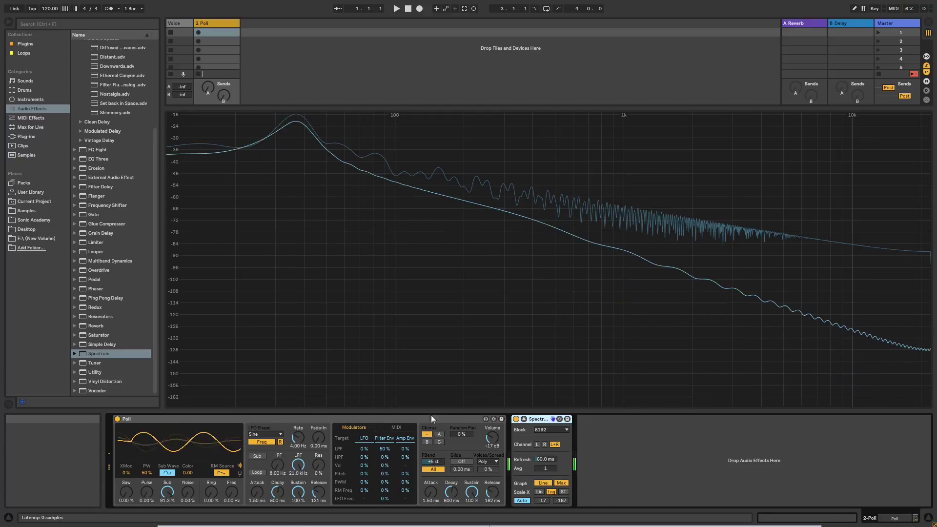
pyautogui.moveTo(165, 492); pyautogui.dragTo(165, 484)
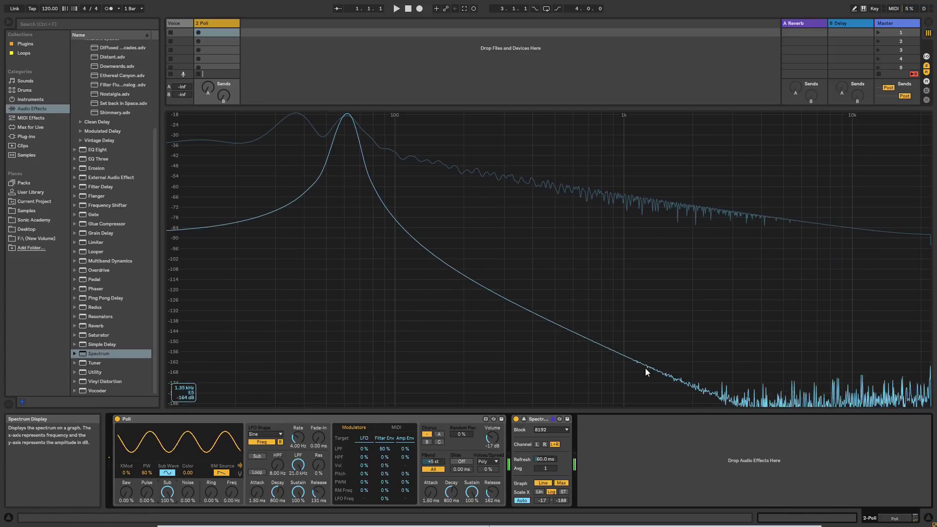
# Cut the Spectrum device from the Poli track.
pyautogui.click(538, 420)
pyautogui.rightClick(539, 421)
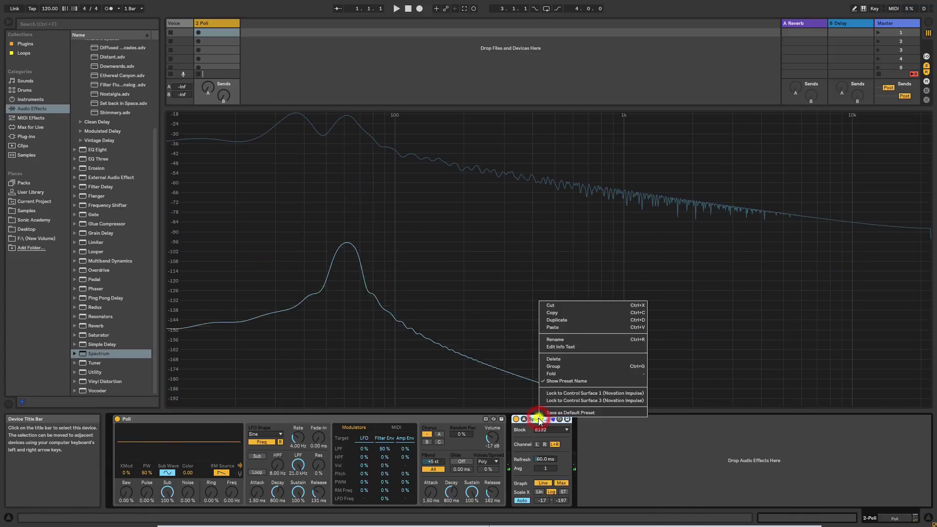
pyautogui.click(562, 306)
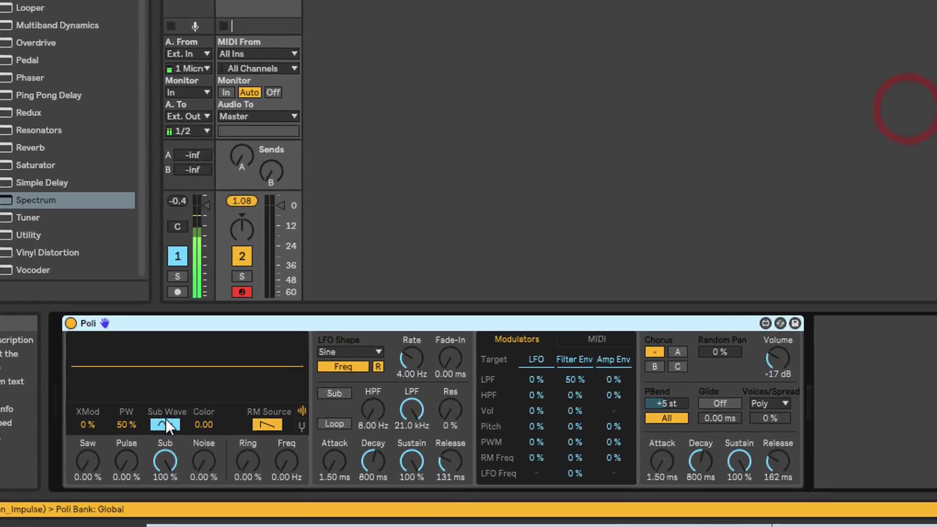
# Switch the sub waveform back to sawtooth and lower the sub level to 0%.
pyautogui.click(167, 468)
pyautogui.moveTo(164, 454); pyautogui.dragTo(164, 513)
# Raise the noise level to 56.7% and set the noise color to 0.55.
pyautogui.moveTo(213, 456); pyautogui.dragTo(213, 406)
pyautogui.moveTo(212, 456); pyautogui.dragTo(212, 451)
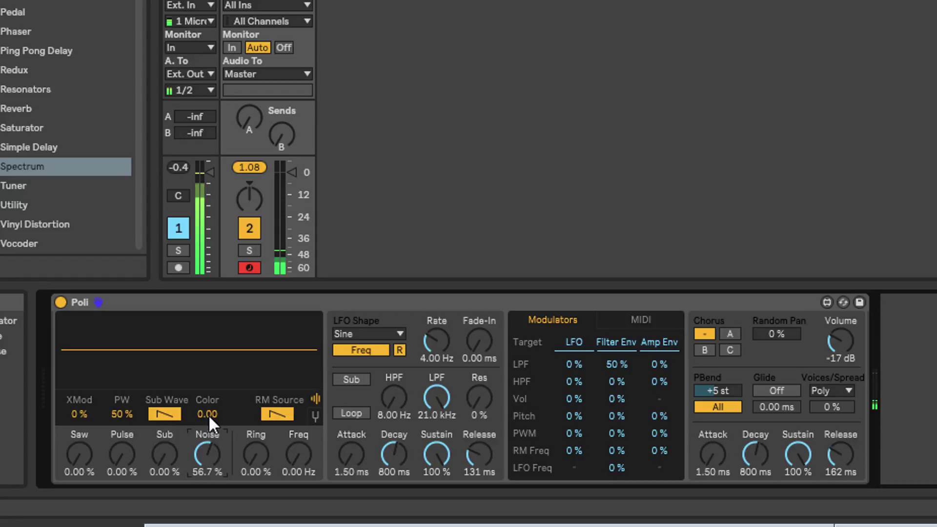
pyautogui.moveTo(209, 414); pyautogui.dragTo(201, 409)
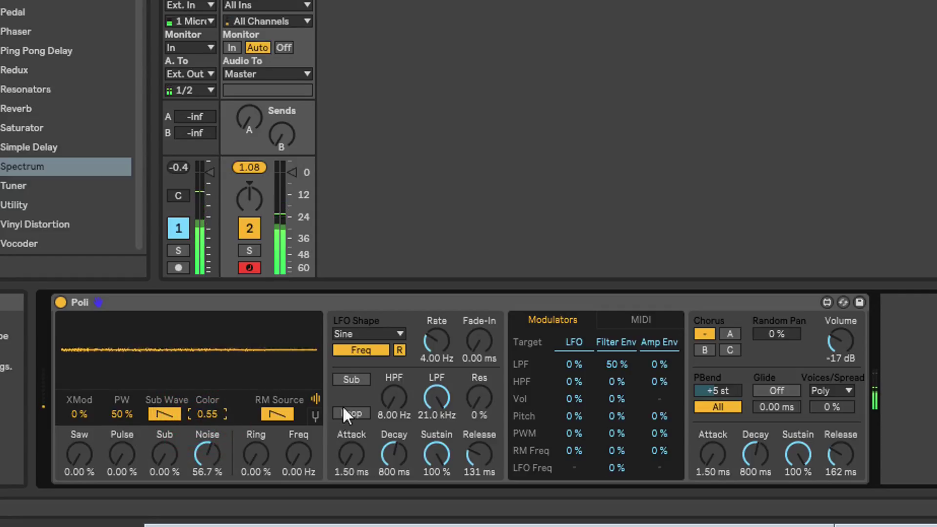
# Shape the amp envelope with a 947 ms decay, 52.8% sustain and 522 ms release.
pyautogui.moveTo(807, 457); pyautogui.dragTo(807, 488)
pyautogui.moveTo(840, 446); pyautogui.dragTo(839, 479)
pyautogui.moveTo(754, 453)
pyautogui.mouseDown()
pyautogui.moveTo(754, 469)
pyautogui.moveTo(749, 443)
pyautogui.mouseUp()
pyautogui.moveTo(799, 459); pyautogui.dragTo(798, 449)
pyautogui.moveTo(833, 481); pyautogui.dragTo(847, 439)
pyautogui.click(843, 453)
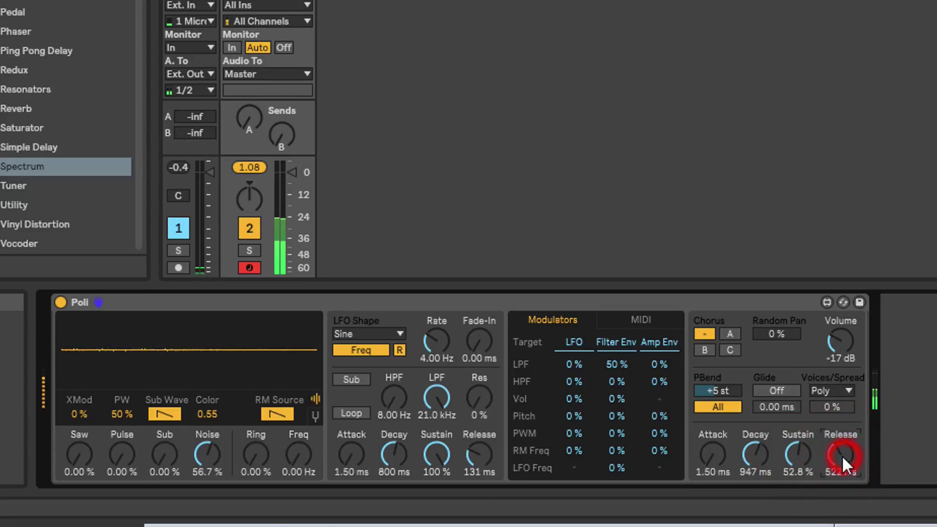
# Audition the noise color at -1.00 and -0.83, and reset it to 0.00.
pyautogui.moveTo(207, 414); pyautogui.dragTo(207, 443)
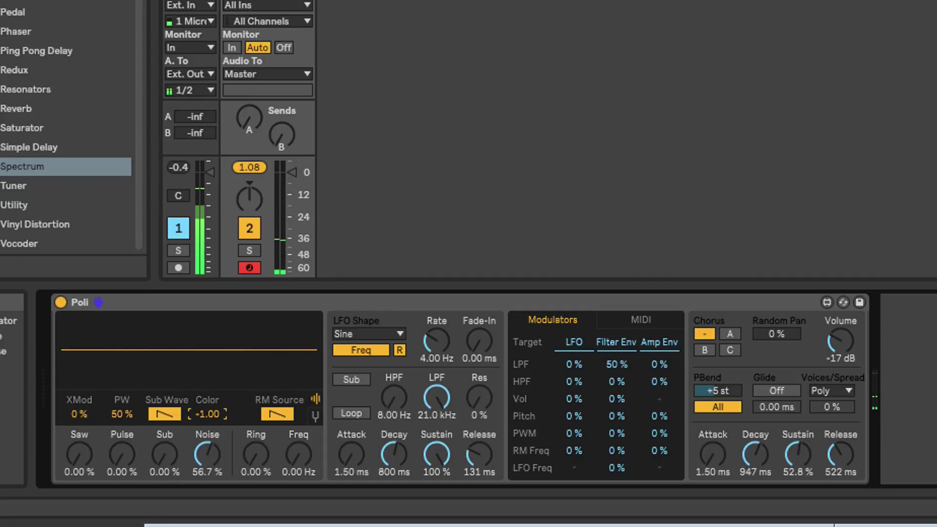
pyautogui.moveTo(207, 443); pyautogui.dragTo(207, 439)
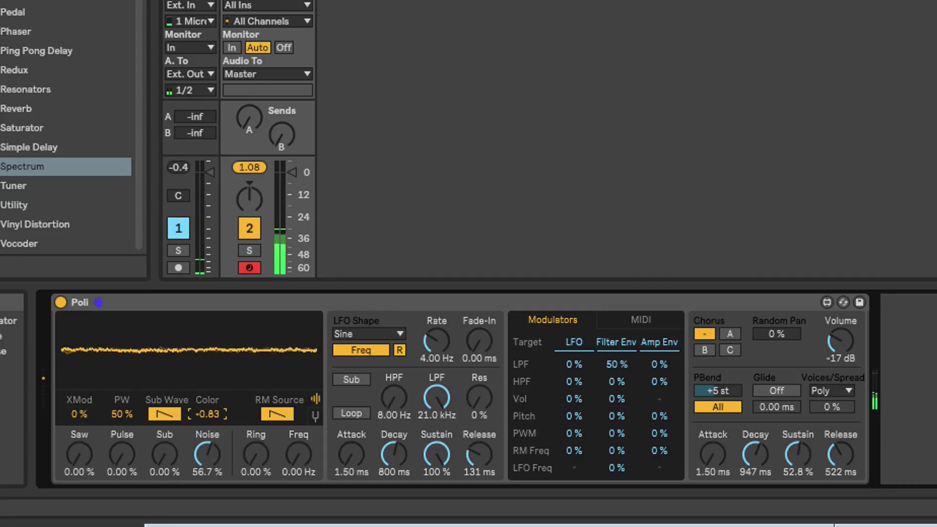
pyautogui.doubleClick(200, 409)
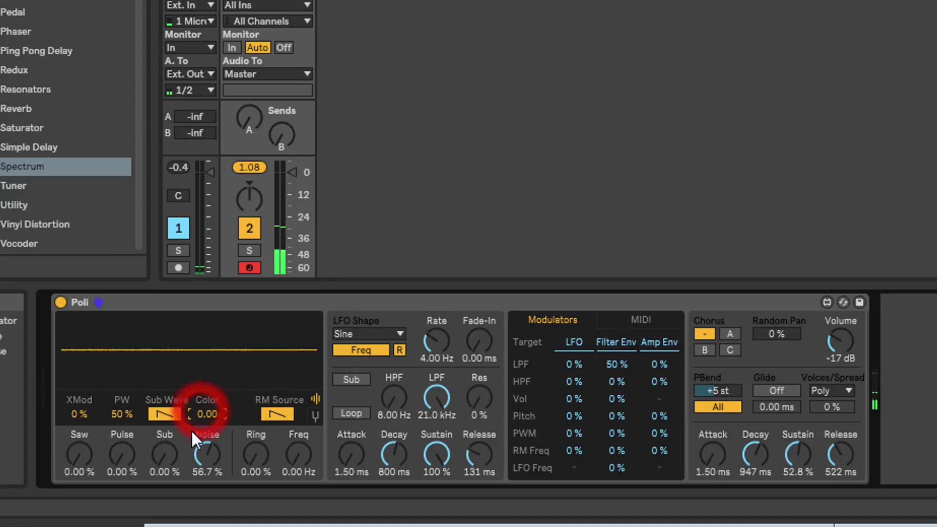
# Blend the oscillators with saw at 41.7%, pulse at 52.8% and sub at 39.4%, and lower the noise to 33.9%.
pyautogui.moveTo(110, 454); pyautogui.dragTo(111, 430)
pyautogui.moveTo(168, 457)
pyautogui.mouseDown()
pyautogui.moveTo(168, 442)
pyautogui.moveTo(166, 452)
pyautogui.mouseUp()
pyautogui.moveTo(79, 457); pyautogui.dragTo(79, 442)
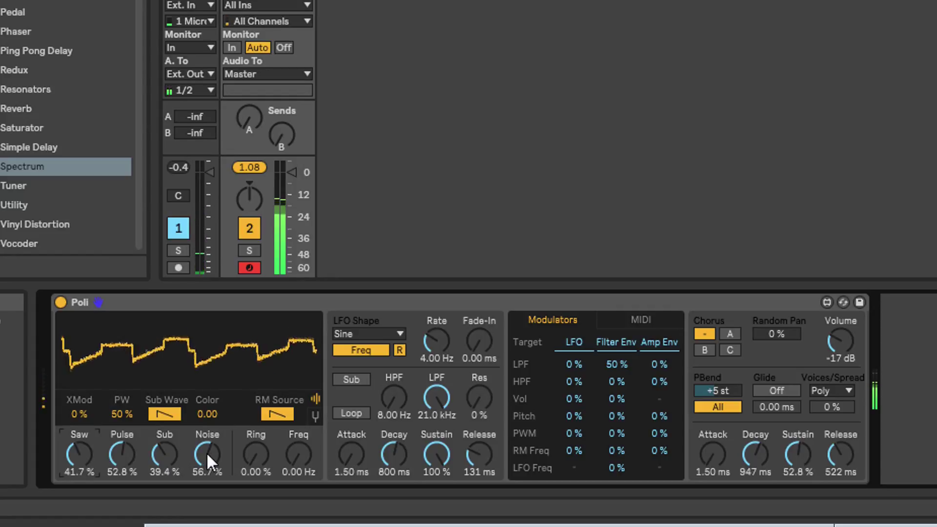
pyautogui.moveTo(207, 452); pyautogui.dragTo(207, 467)
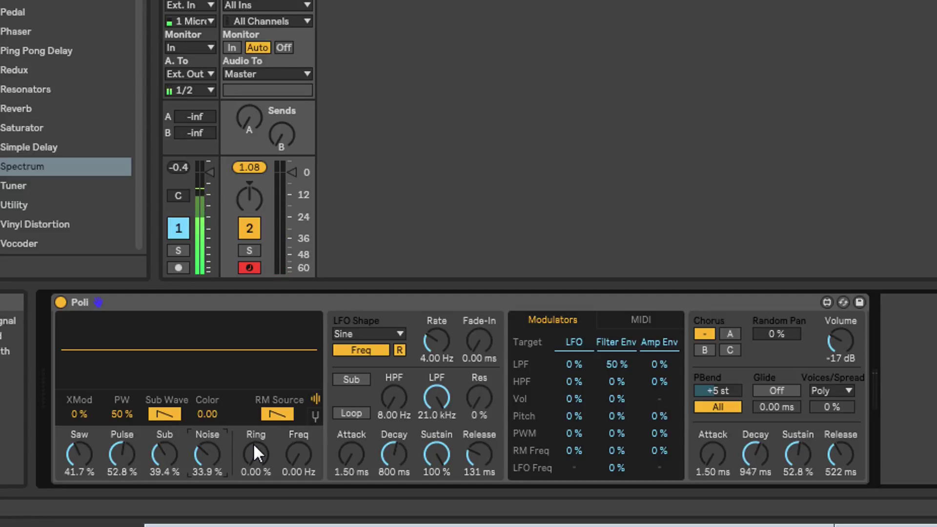
# Isolate the saw oscillator at 50.4% by lowering the pulse, sub and noise levels to 0%.
pyautogui.moveTo(121, 447); pyautogui.dragTo(205, 471)
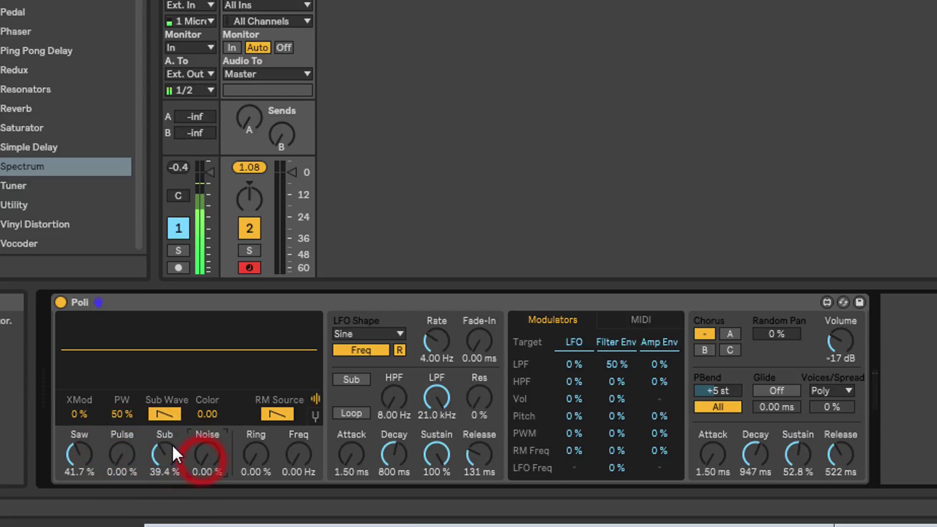
pyautogui.moveTo(84, 444); pyautogui.dragTo(84, 441)
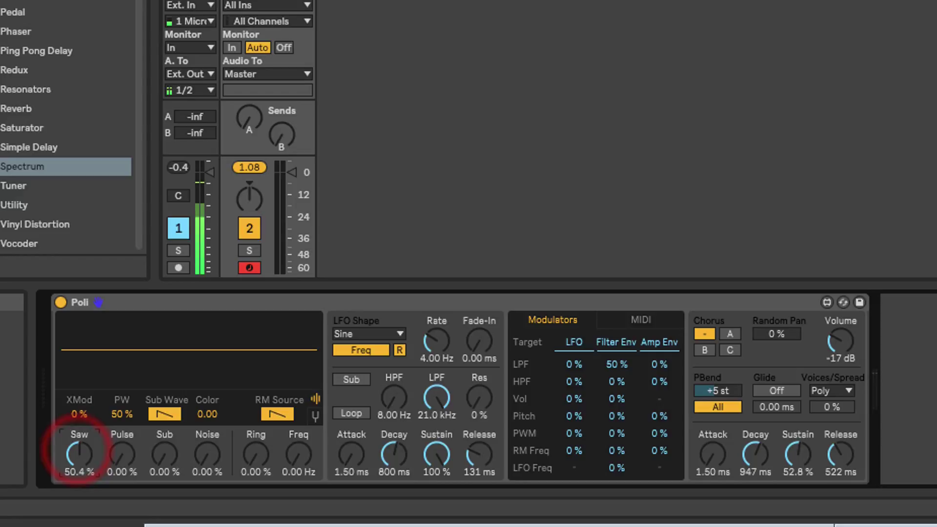
# Audition ring modulation at 55.9% with sine and saw sources, and adjust it to 384 Hz at a 43.3% level.
pyautogui.click(286, 415)
pyautogui.moveTo(254, 455); pyautogui.dragTo(277, 433)
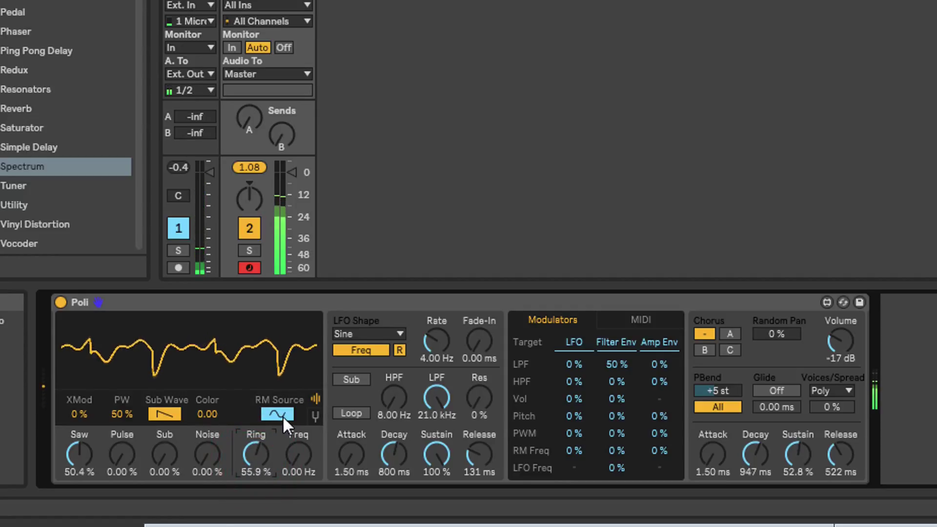
pyautogui.click(283, 415)
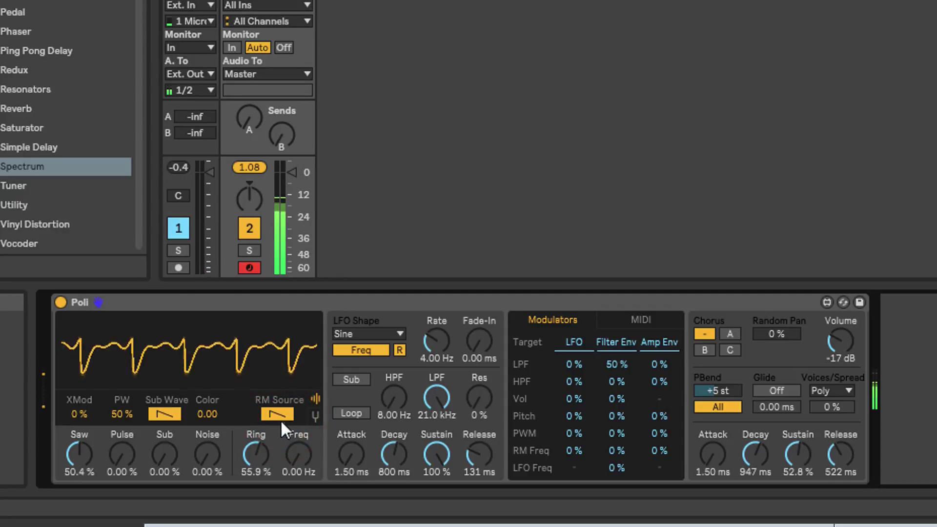
pyautogui.moveTo(297, 447); pyautogui.dragTo(301, 435)
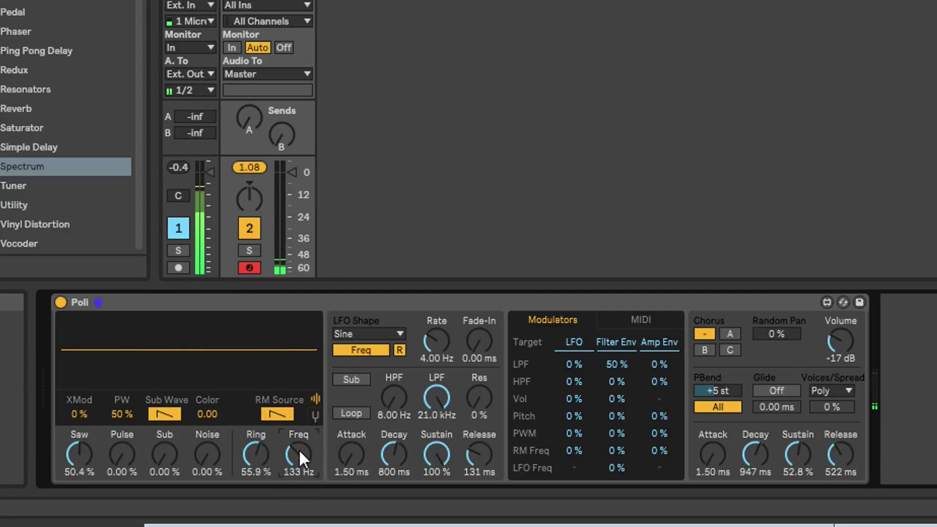
pyautogui.moveTo(295, 452); pyautogui.dragTo(257, 440)
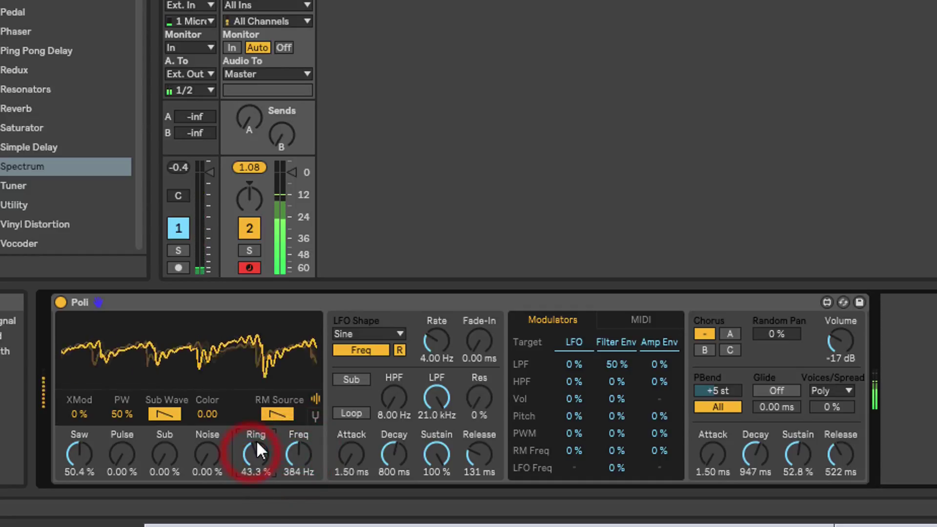
# Compare the saw and sine ring modulation sources, ending on sine with the ring level at 66.1% and frequency at 837 Hz.
pyautogui.click(273, 414)
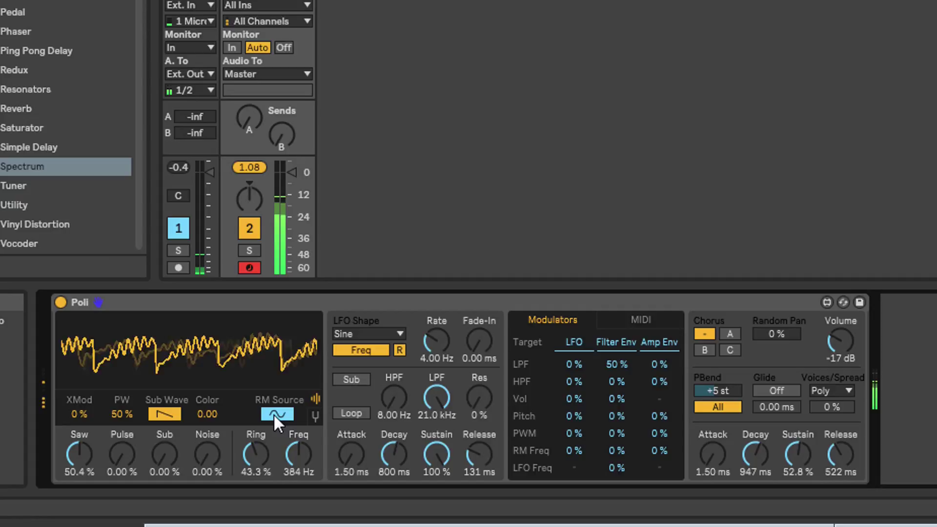
pyautogui.click(273, 414)
pyautogui.moveTo(262, 450); pyautogui.dragTo(257, 441)
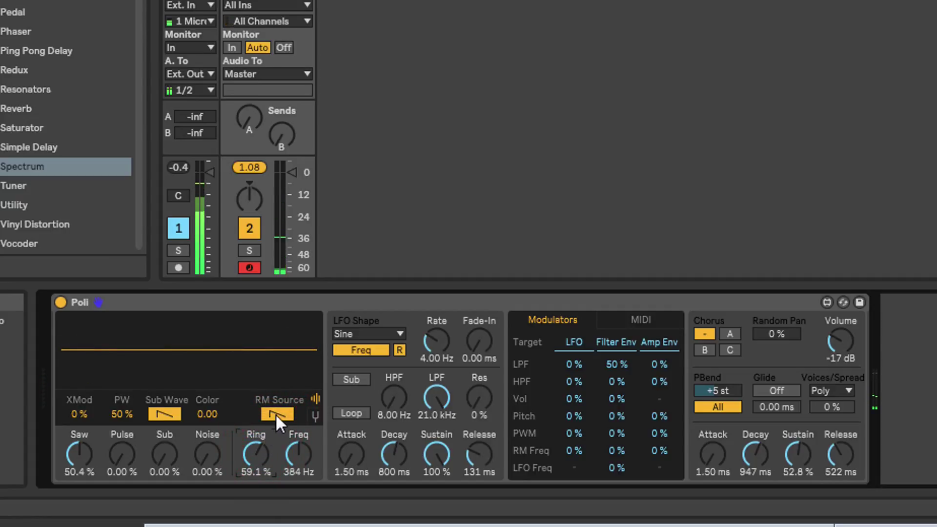
pyautogui.click(276, 414)
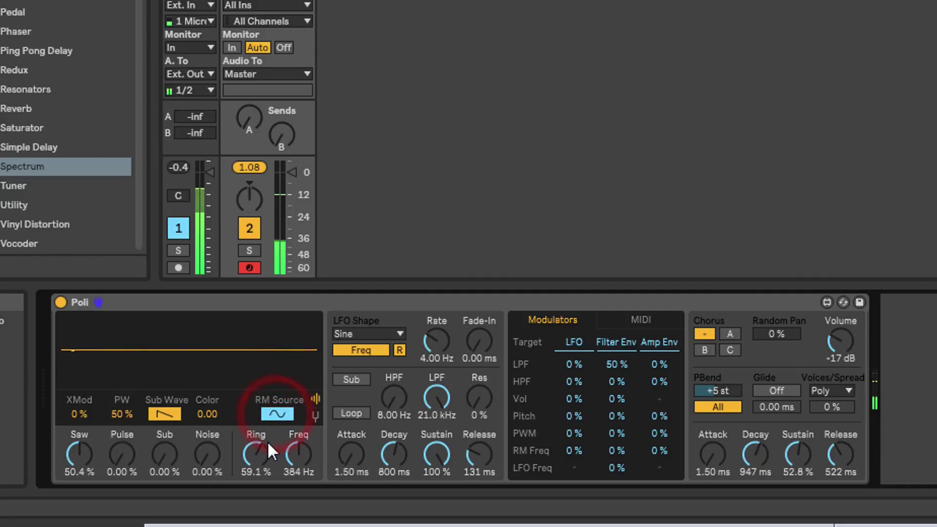
pyautogui.moveTo(263, 454); pyautogui.dragTo(299, 442)
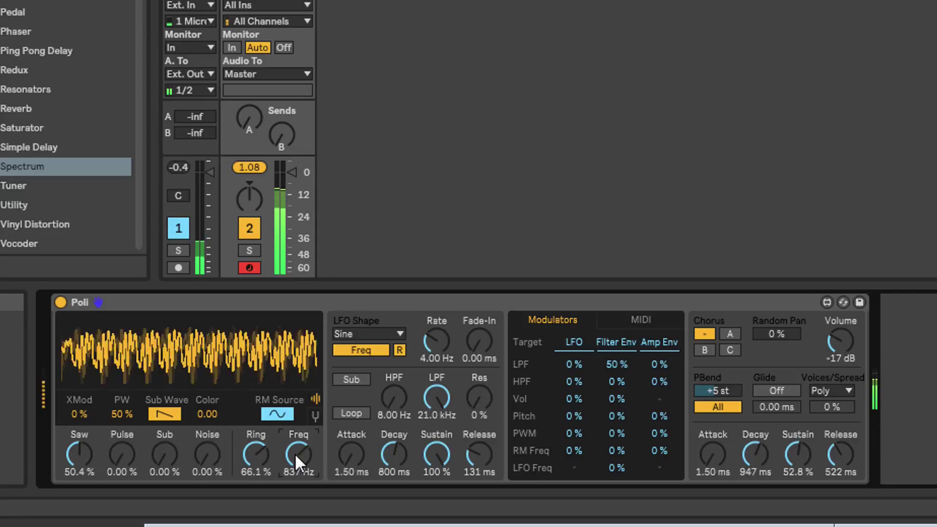
# Reset the ring frequency to 0 Hz and ring level to 0%, and switch the RM source back to saw.
pyautogui.moveTo(295, 453); pyautogui.dragTo(295, 503)
pyautogui.moveTo(259, 450); pyautogui.dragTo(260, 503)
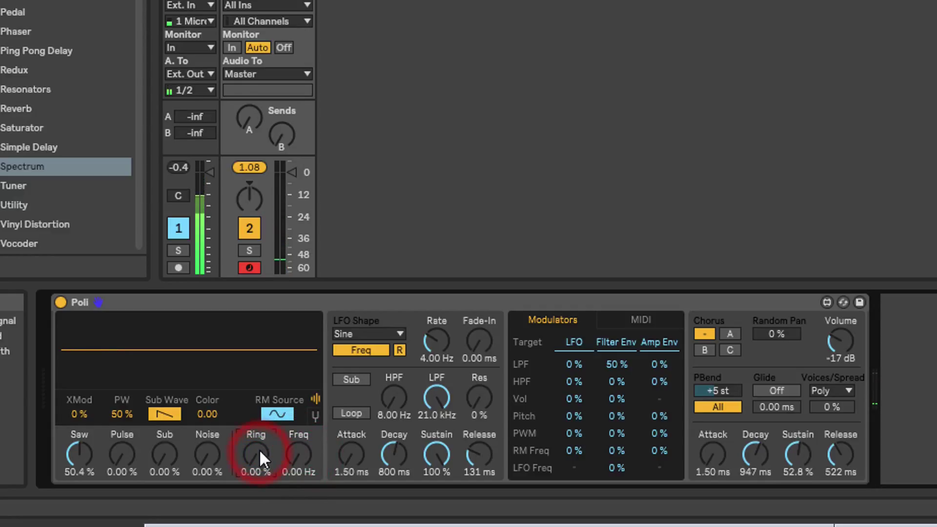
pyautogui.click(277, 414)
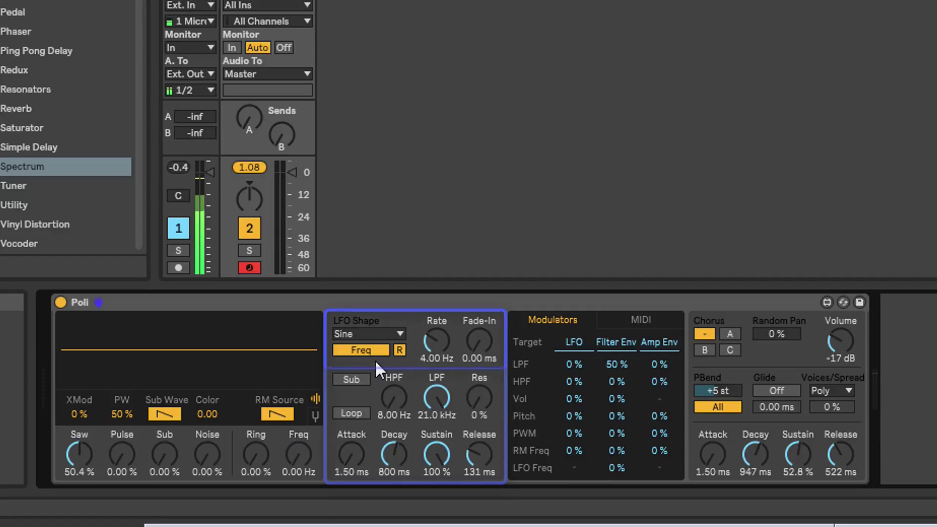
# Set the LFO shape to Rand, and try its rate and fade-in, including a rate of 5.24 Hz.
pyautogui.click(402, 330)
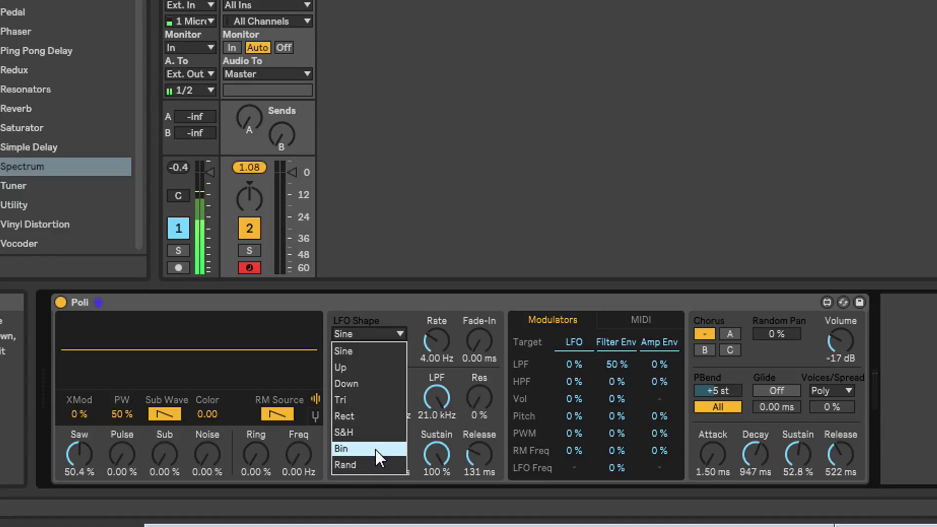
pyautogui.click(377, 462)
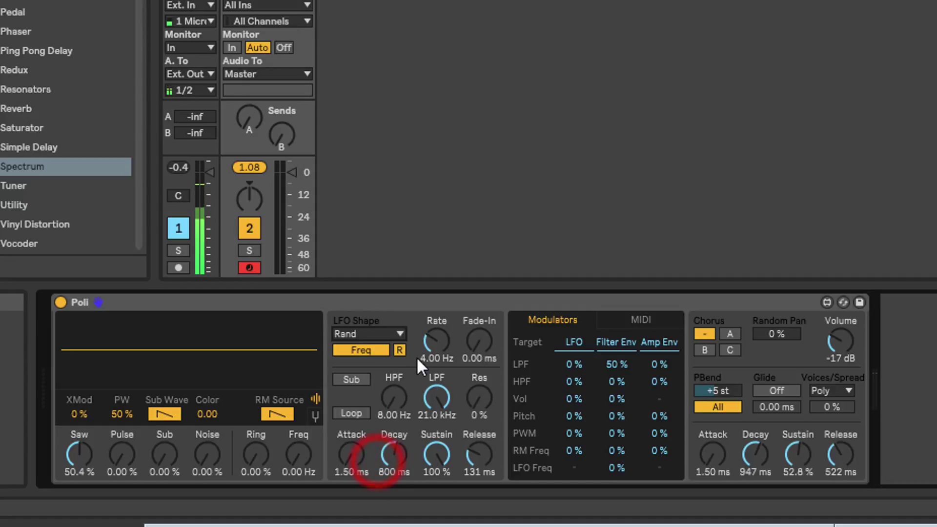
pyautogui.moveTo(435, 336)
pyautogui.mouseDown()
pyautogui.moveTo(481, 337)
pyautogui.moveTo(480, 327)
pyautogui.moveTo(480, 344)
pyautogui.moveTo(480, 318)
pyautogui.moveTo(480, 351)
pyautogui.mouseUp()
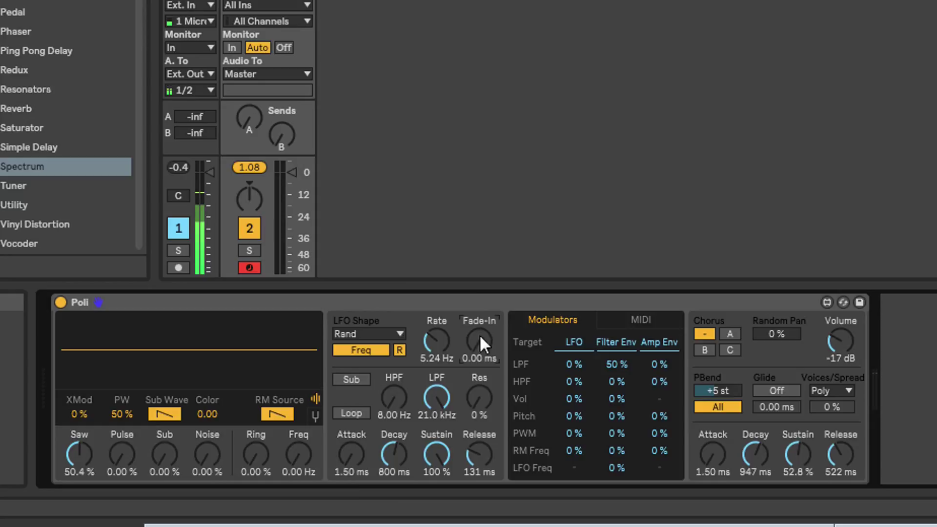
pyautogui.moveTo(440, 335); pyautogui.dragTo(444, 363)
# Try synced LFO rates, turn off LFO retrigger, and return to Freq mode with the rate at 7.91 Hz.
pyautogui.click(363, 348)
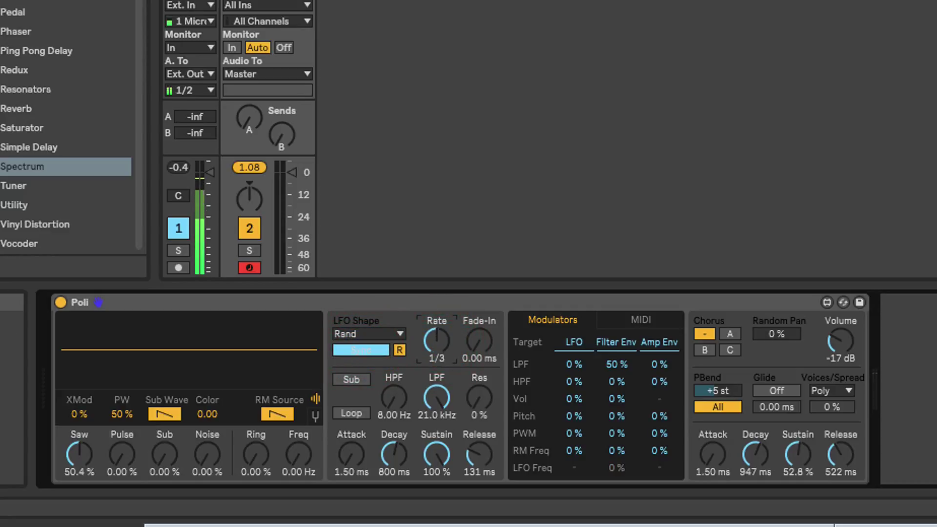
pyautogui.click(400, 349)
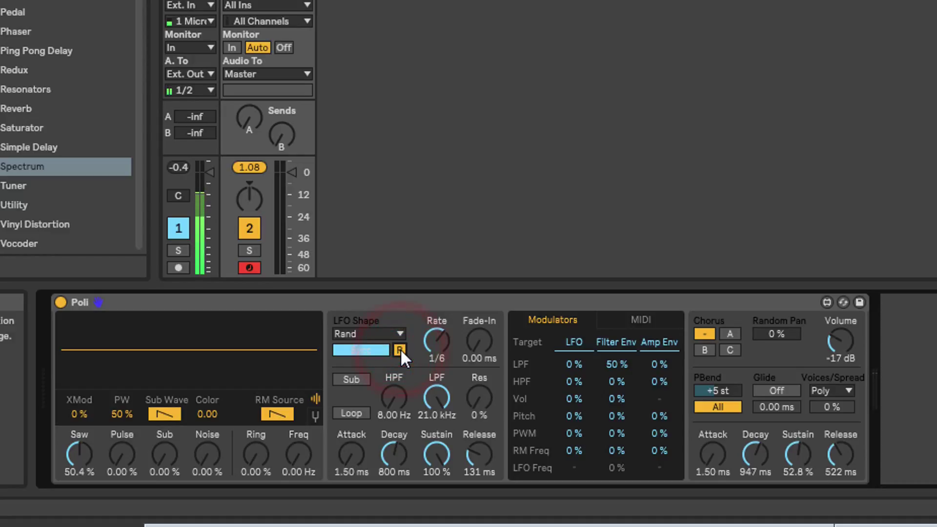
pyautogui.click(401, 349)
pyautogui.click(371, 350)
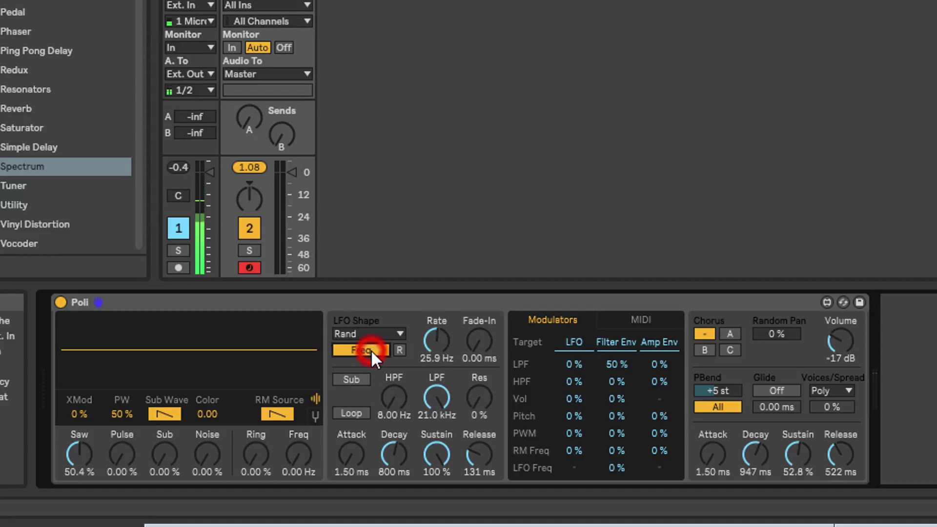
pyautogui.moveTo(436, 340); pyautogui.dragTo(444, 325)
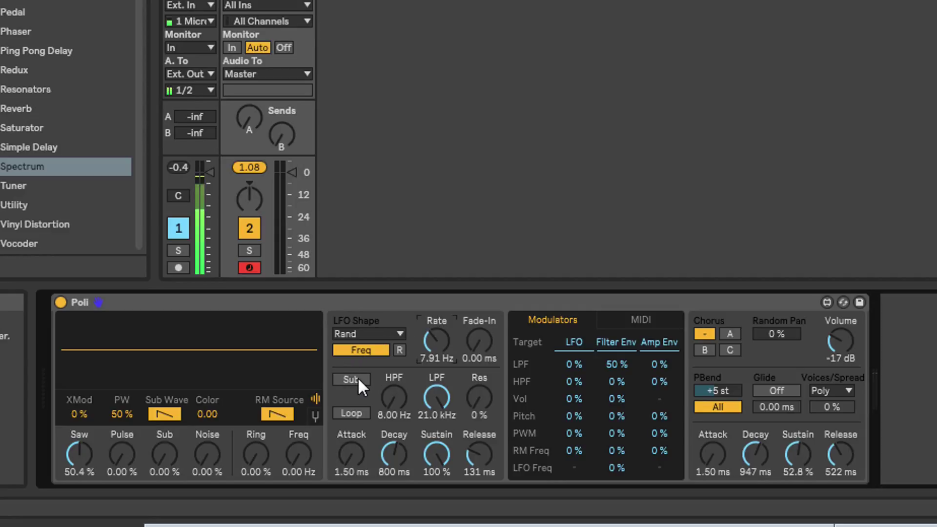
# Try a raised HPF with a lowered LPF, and reset them to 8.00 Hz and 21.0 kHz.
pyautogui.moveTo(397, 397); pyautogui.dragTo(397, 381)
pyautogui.moveTo(436, 404); pyautogui.dragTo(436, 419)
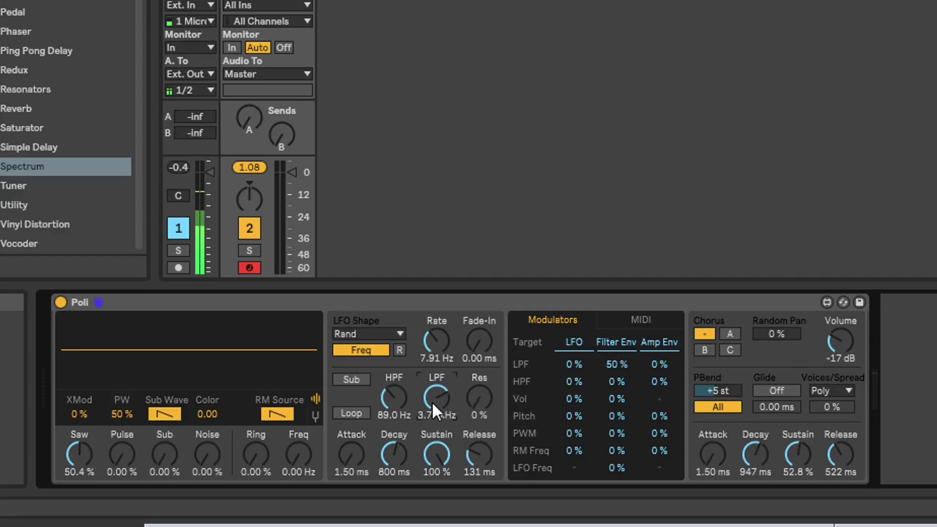
pyautogui.moveTo(388, 398); pyautogui.dragTo(388, 376)
pyautogui.moveTo(436, 398); pyautogui.dragTo(401, 420)
pyautogui.moveTo(438, 391); pyautogui.dragTo(438, 361)
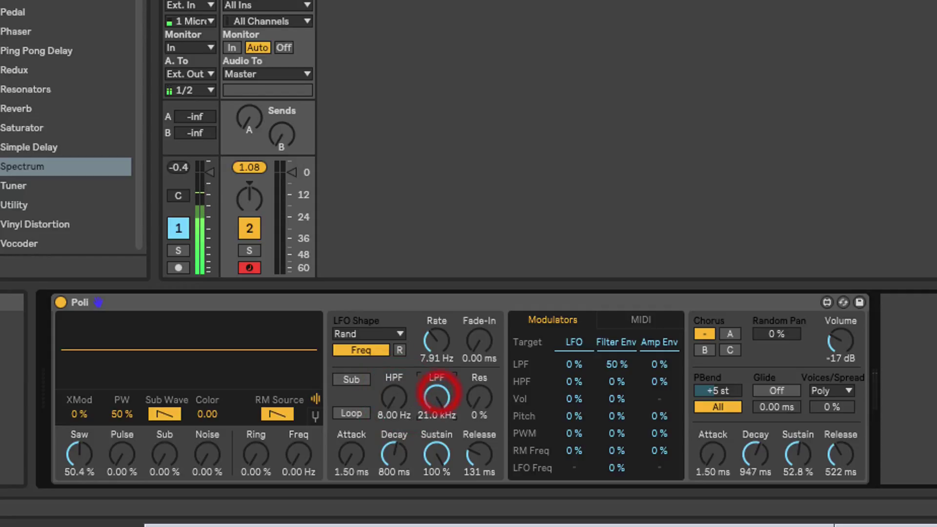
# Turn on the filter's Sub option, raise the sub level to 54.3% and lower the LPF to 5.20 kHz.
pyautogui.click(358, 379)
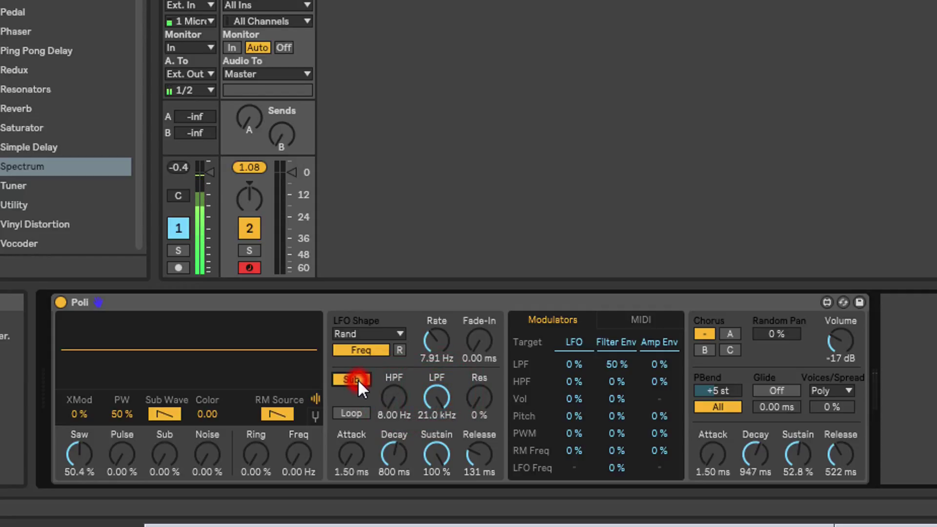
pyautogui.moveTo(169, 455); pyautogui.dragTo(169, 410)
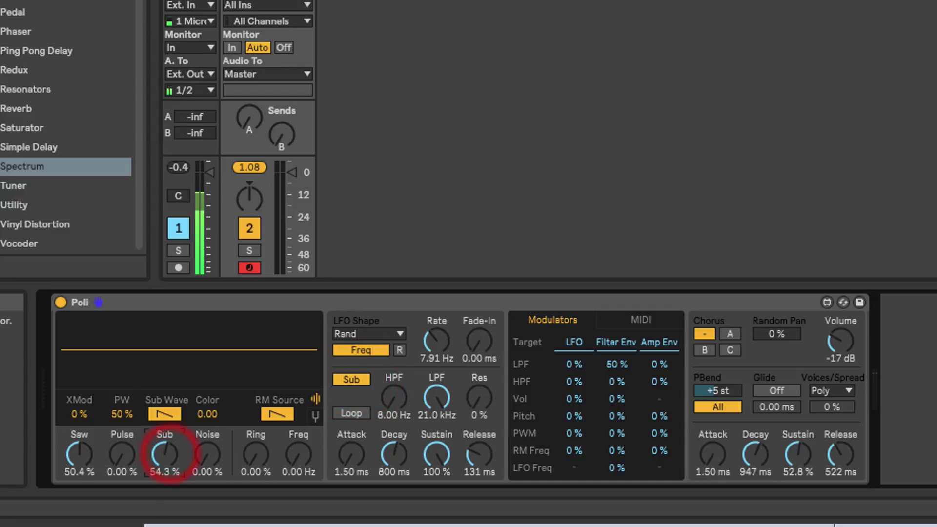
pyautogui.moveTo(441, 398)
pyautogui.mouseDown()
pyautogui.moveTo(441, 432)
pyautogui.moveTo(438, 396)
pyautogui.moveTo(351, 381)
pyautogui.mouseUp()
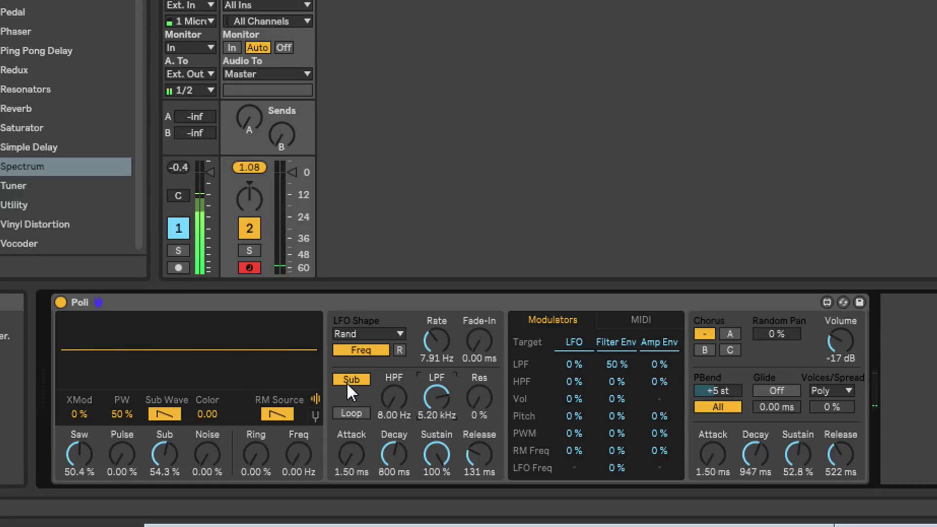
# Change the sub waveform to sine and compare the filter's Sub option off and on with the LPF at 402 Hz.
pyautogui.click(352, 380)
pyautogui.moveTo(437, 398); pyautogui.dragTo(437, 439)
pyautogui.click(157, 409)
pyautogui.moveTo(429, 399)
pyautogui.mouseDown()
pyautogui.moveTo(434, 391)
pyautogui.moveTo(443, 400)
pyautogui.mouseUp()
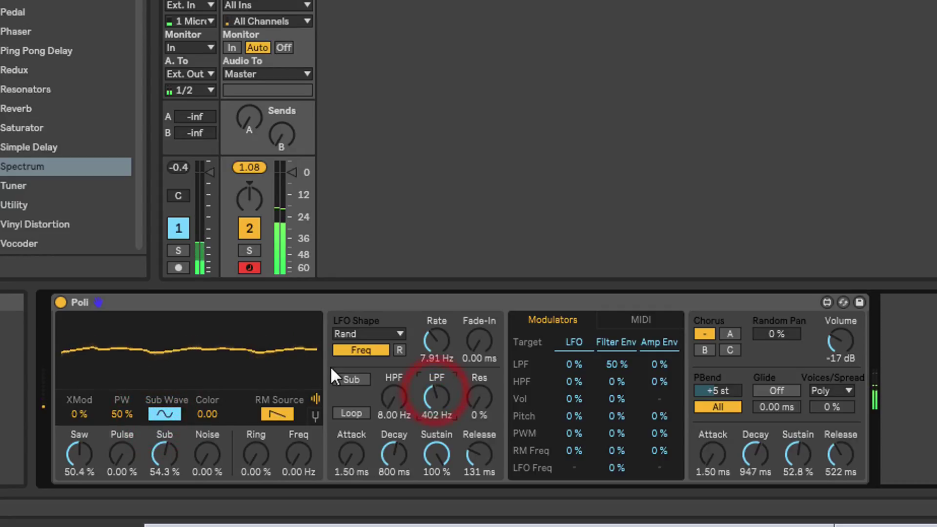
pyautogui.click(352, 380)
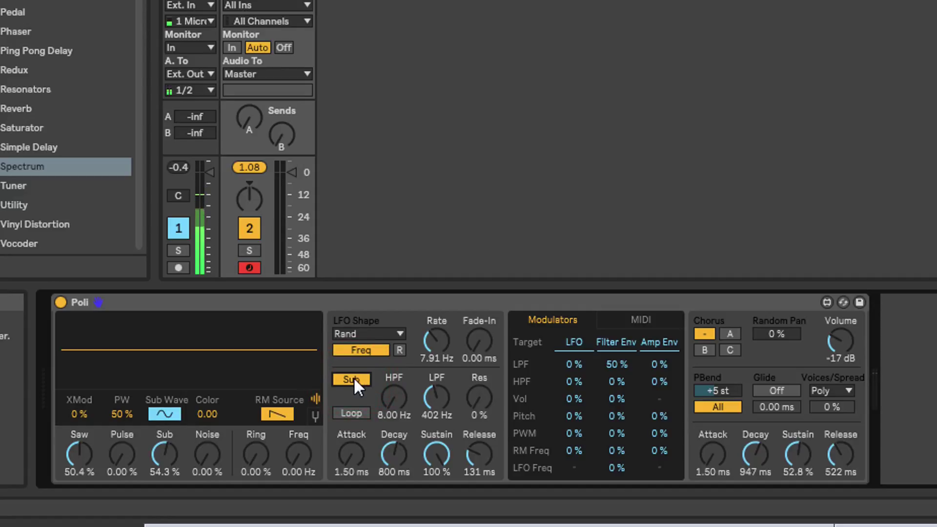
# Raise the filter resonance to 66%, sweep the LPF down to 38.2 Hz and reduce the sub level to 16.5%.
pyautogui.moveTo(436, 396); pyautogui.dragTo(436, 364)
pyautogui.moveTo(470, 392)
pyautogui.mouseDown()
pyautogui.moveTo(470, 376)
pyautogui.moveTo(438, 415)
pyautogui.moveTo(432, 399)
pyautogui.mouseUp()
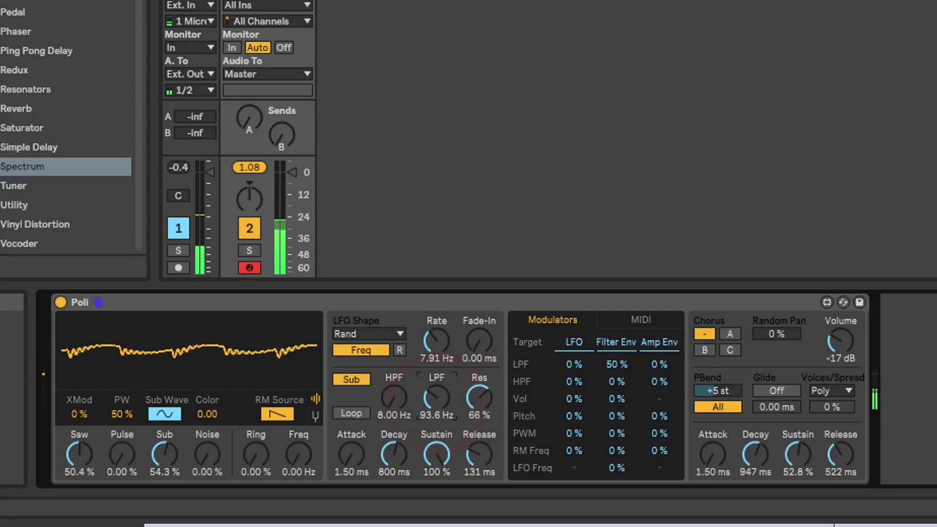
pyautogui.moveTo(183, 439); pyautogui.dragTo(183, 473)
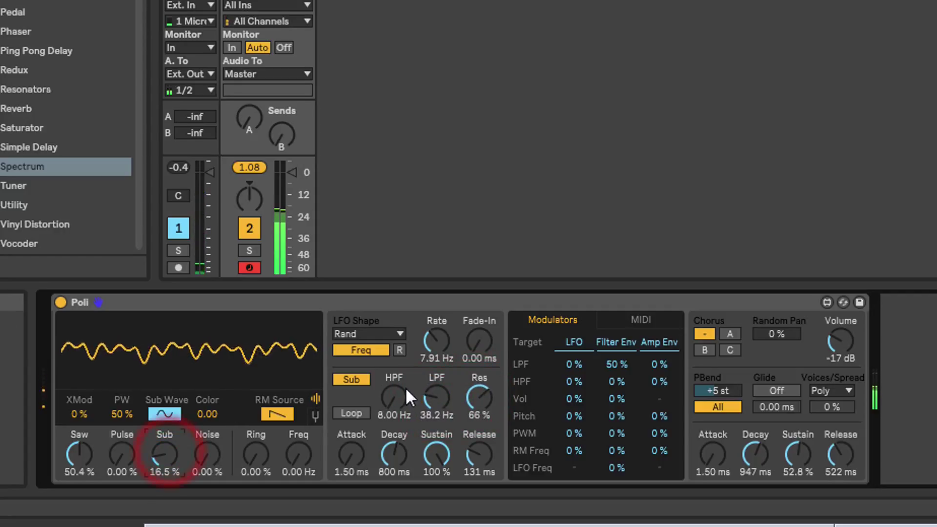
# Raise the saw to 70.1%, audition filter sweeps, and return the LPF to 21.0 kHz, HPF to 8.00 Hz and resonance to 0%.
pyautogui.moveTo(472, 392)
pyautogui.mouseDown()
pyautogui.moveTo(472, 408)
pyautogui.moveTo(437, 381)
pyautogui.moveTo(489, 391)
pyautogui.moveTo(479, 376)
pyautogui.mouseUp()
pyautogui.moveTo(437, 398); pyautogui.dragTo(485, 429)
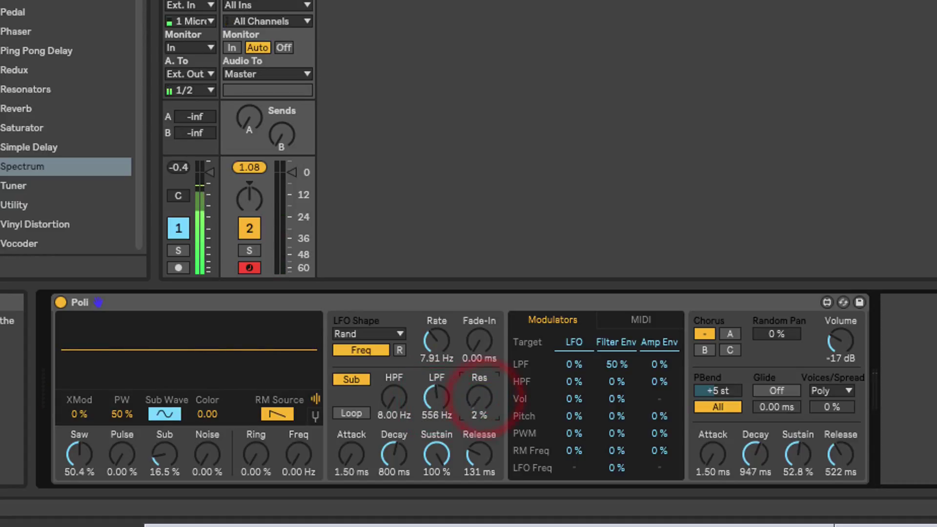
pyautogui.moveTo(441, 396); pyautogui.dragTo(441, 375)
pyautogui.moveTo(79, 454); pyautogui.dragTo(80, 442)
pyautogui.moveTo(485, 388); pyautogui.dragTo(485, 371)
pyautogui.moveTo(438, 401); pyautogui.dragTo(438, 424)
pyautogui.moveTo(396, 397); pyautogui.dragTo(441, 371)
pyautogui.moveTo(479, 398); pyautogui.dragTo(479, 419)
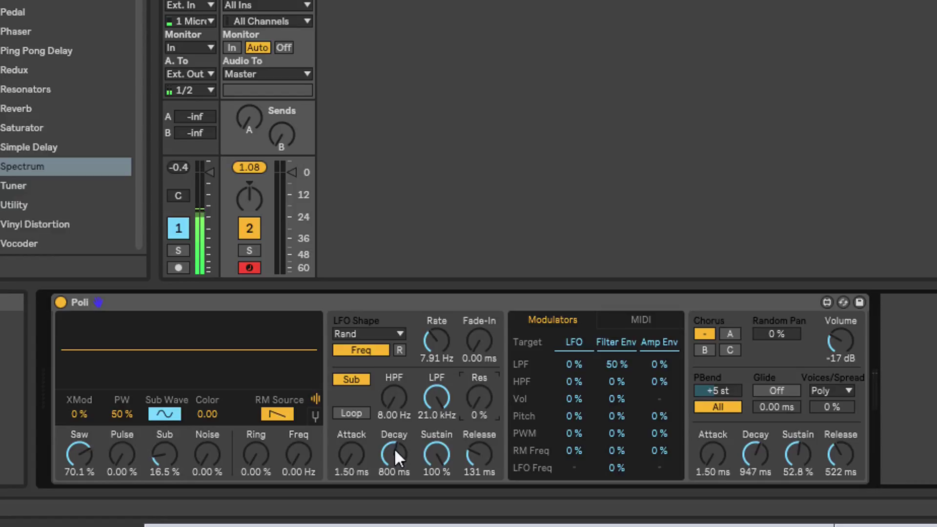
# Shape the filter envelope with 145 ms decay, 5.51% sustain and 6.54 ms release, and lower the LPF to 166 Hz.
pyautogui.moveTo(437, 454); pyautogui.dragTo(437, 493)
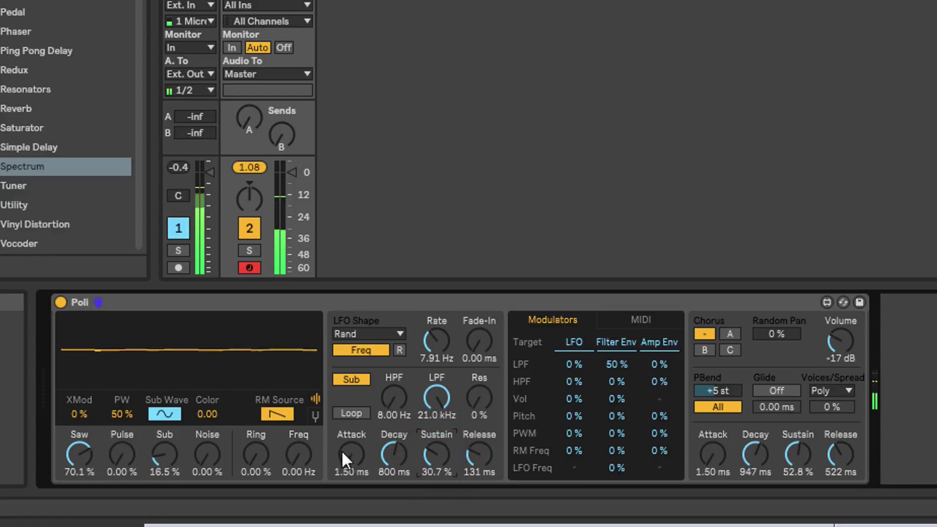
pyautogui.moveTo(394, 453); pyautogui.dragTo(395, 498)
pyautogui.moveTo(436, 398); pyautogui.dragTo(439, 478)
pyautogui.moveTo(479, 454); pyautogui.dragTo(479, 488)
# Loop the filter envelope with a 224 ms decay and the LPF at 340 Hz, and raise the synth volume to -12 dB.
pyautogui.click(351, 413)
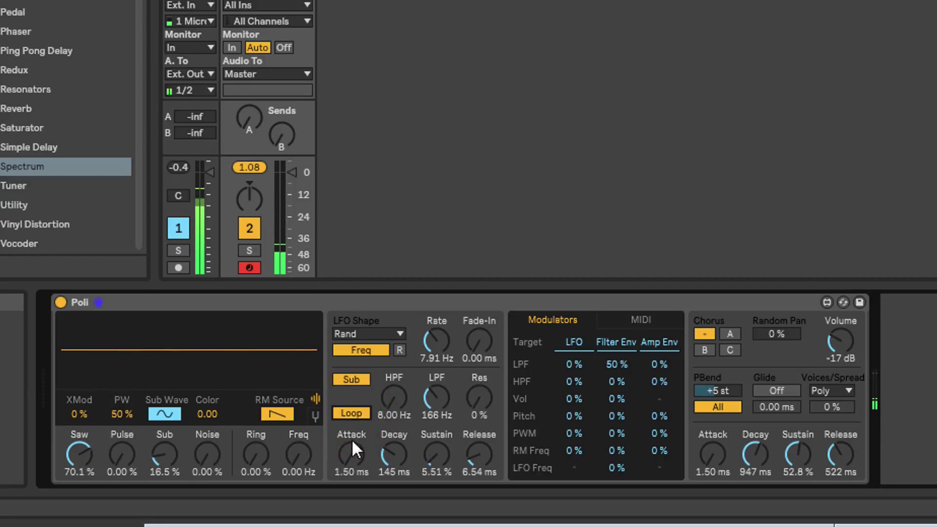
pyautogui.moveTo(398, 459); pyautogui.dragTo(435, 398)
pyautogui.moveTo(394, 454); pyautogui.dragTo(394, 494)
pyautogui.moveTo(394, 454); pyautogui.dragTo(394, 438)
pyautogui.moveTo(841, 342); pyautogui.dragTo(841, 334)
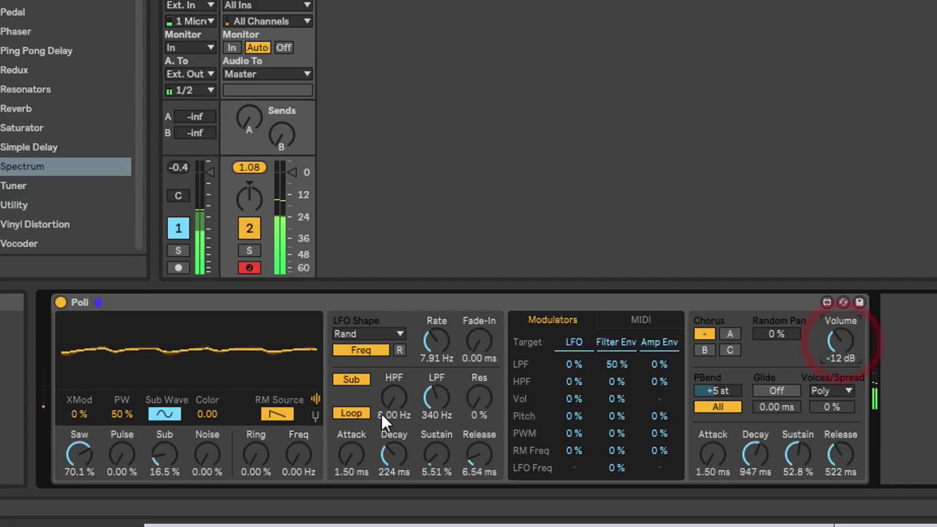
# Set the filter envelope sustain to 75.6% and release to 264 ms, and switch off the envelope loop.
pyautogui.moveTo(442, 452)
pyautogui.mouseDown()
pyautogui.moveTo(442, 439)
pyautogui.moveTo(441, 452)
pyautogui.moveTo(475, 442)
pyautogui.mouseUp()
pyautogui.click(475, 455)
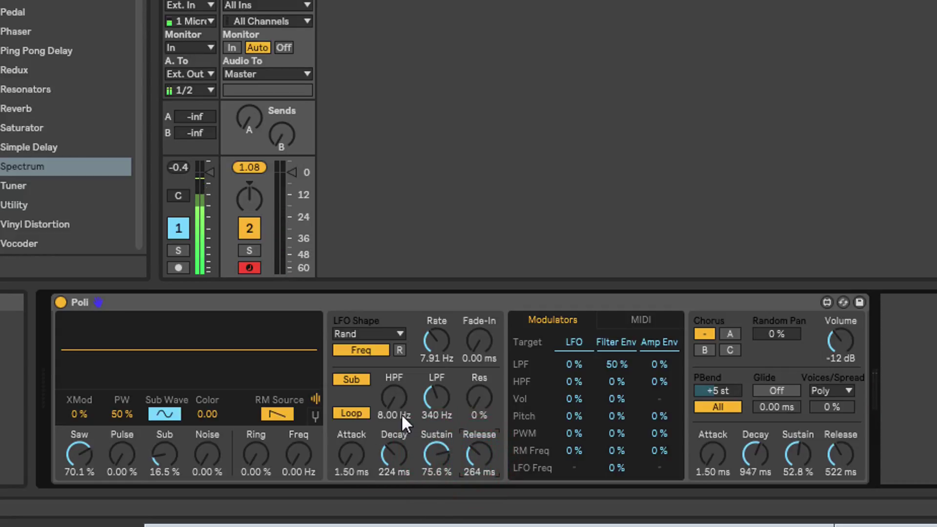
pyautogui.click(351, 413)
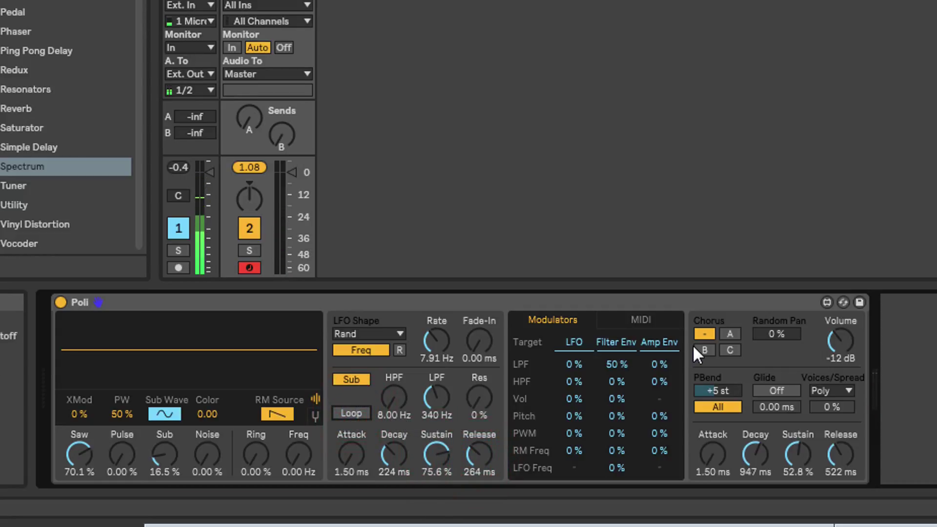
# View the modulation matrix pages and try filter-envelope modulation of pitch, leaving its amount at 0%.
pyautogui.click(629, 319)
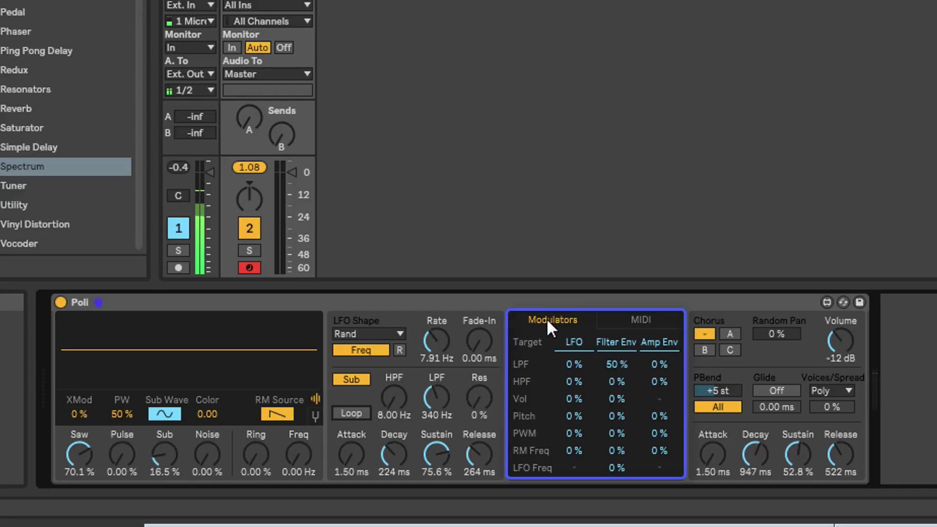
pyautogui.click(547, 318)
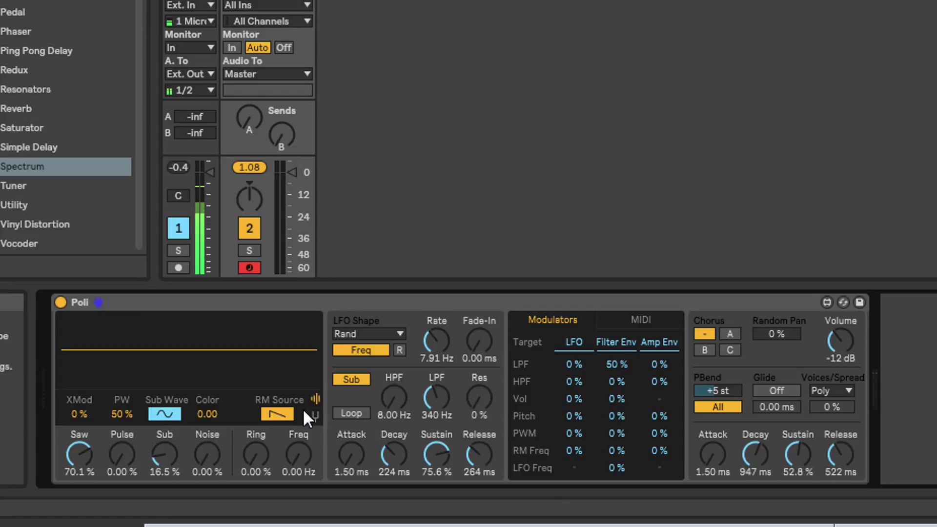
pyautogui.moveTo(296, 457)
pyautogui.mouseDown()
pyautogui.moveTo(296, 441)
pyautogui.moveTo(297, 461)
pyautogui.mouseUp()
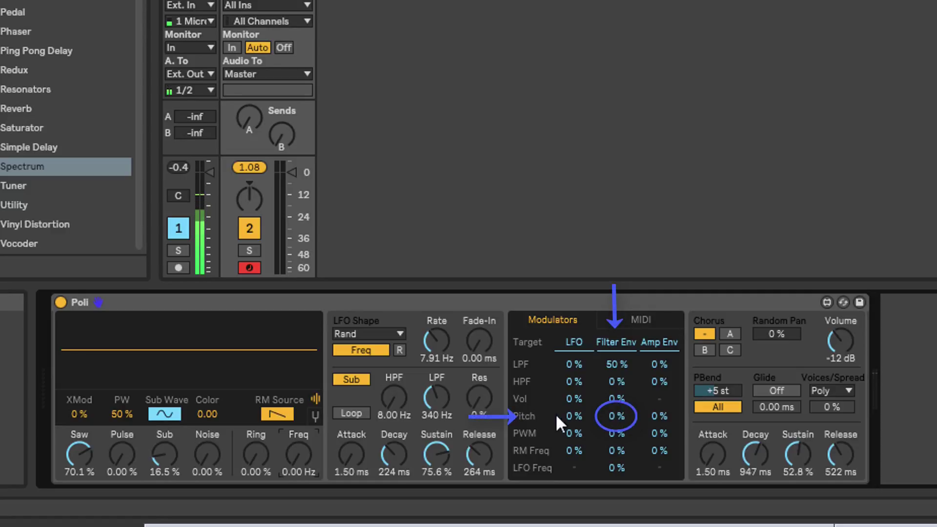
pyautogui.moveTo(617, 416); pyautogui.dragTo(617, 388)
pyautogui.click(613, 416)
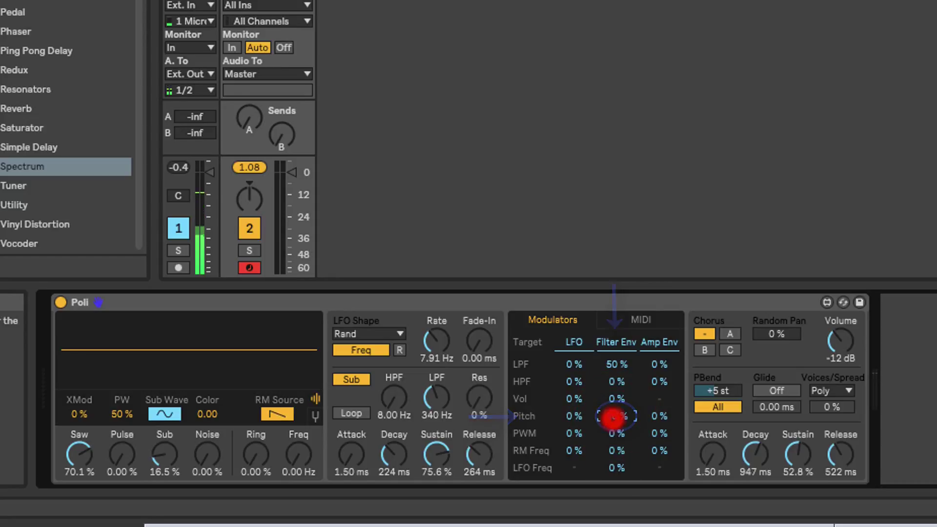
# Audition 56% aftertouch modulation of the LPF with the cutoff at 41.3 Hz, and reset the aftertouch amount to 0%.
pyautogui.click(641, 319)
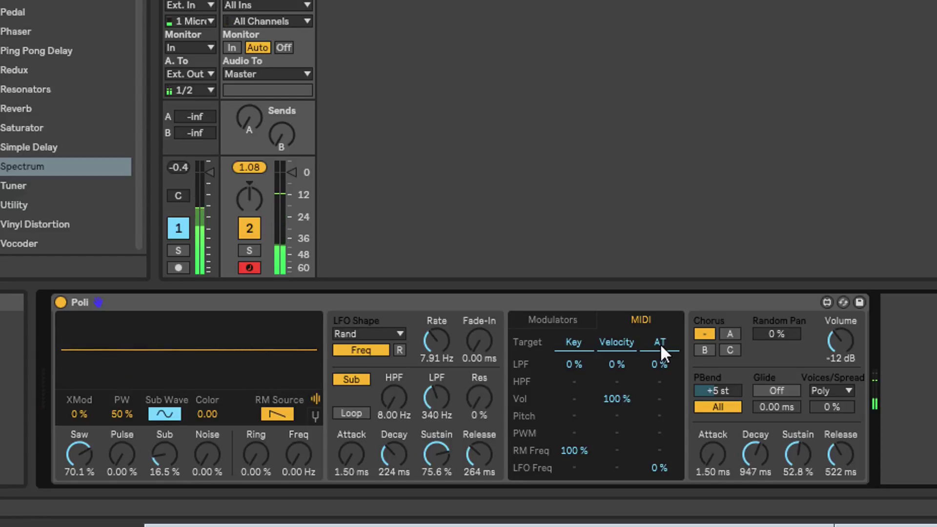
pyautogui.click(656, 365)
pyautogui.moveTo(656, 363); pyautogui.dragTo(655, 342)
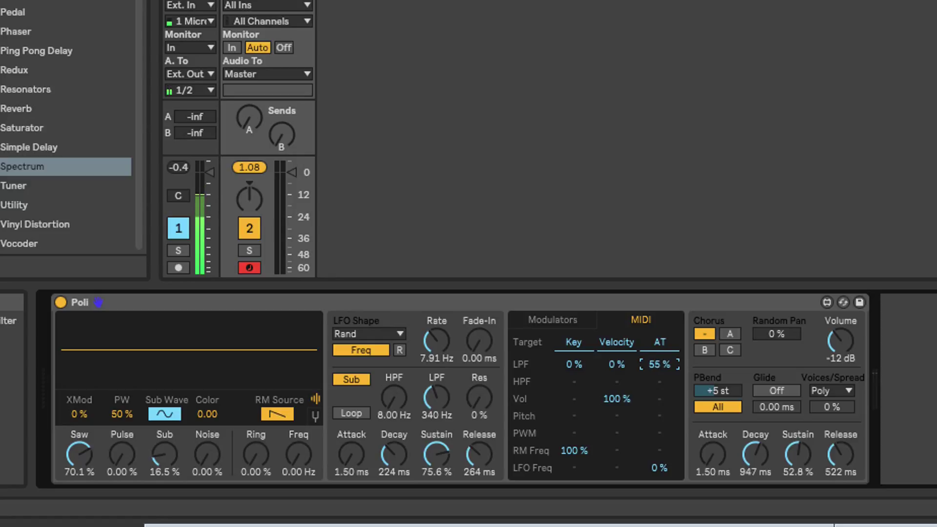
pyautogui.moveTo(434, 393); pyautogui.dragTo(434, 428)
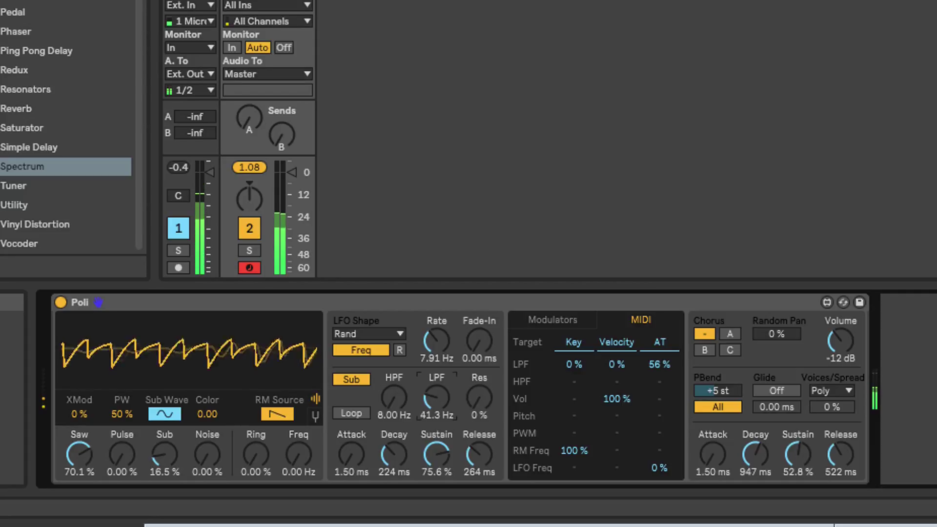
pyautogui.moveTo(650, 365); pyautogui.dragTo(646, 364)
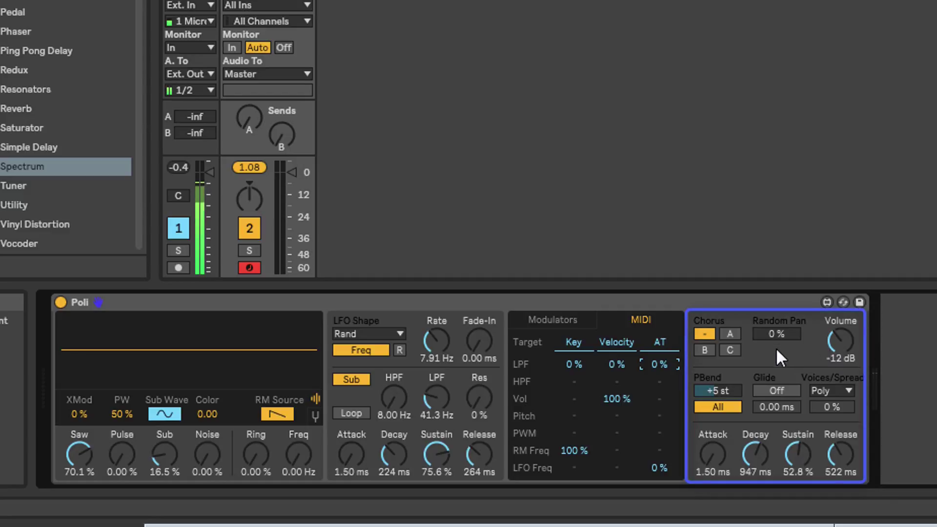
# Raise the LPF to 8.52 kHz and cycle the chorus through modes A, B and C before switching it off.
pyautogui.moveTo(436, 390); pyautogui.dragTo(437, 341)
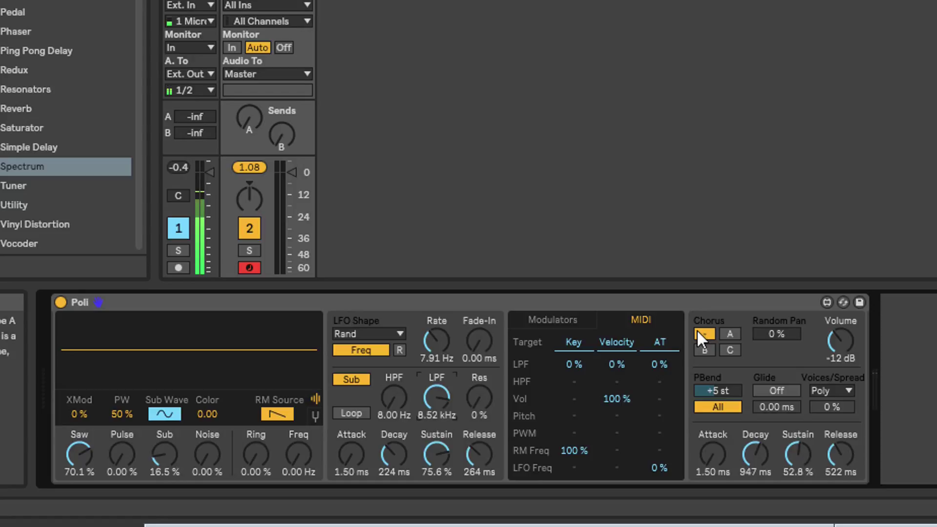
pyautogui.click(729, 333)
pyautogui.click(706, 346)
pyautogui.click(729, 349)
pyautogui.click(704, 334)
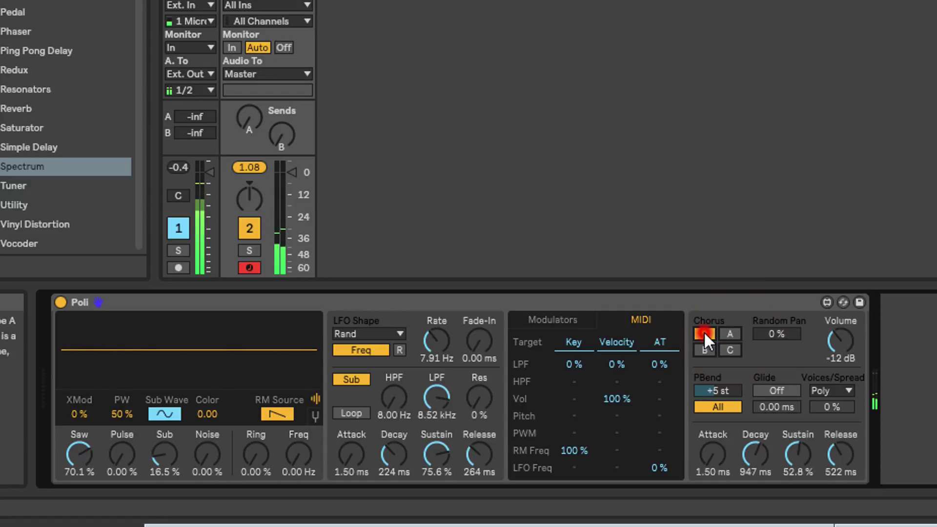
# Build a fuller sound with pulse at 66.9% transposed +7 st, noise at 24.4% and sub at 47.2%.
pyautogui.moveTo(113, 454)
pyautogui.mouseDown()
pyautogui.moveTo(113, 427)
pyautogui.moveTo(122, 457)
pyautogui.mouseUp()
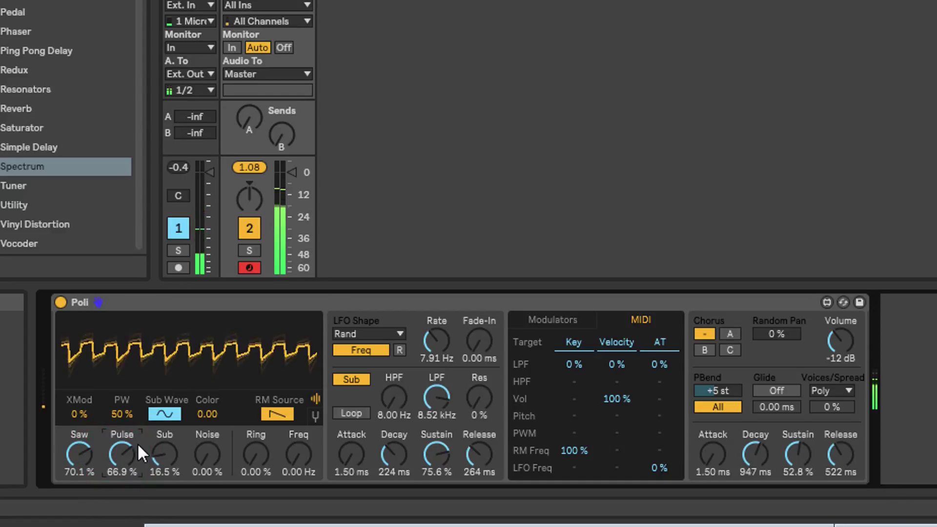
pyautogui.click(315, 416)
pyautogui.moveTo(117, 403); pyautogui.dragTo(117, 391)
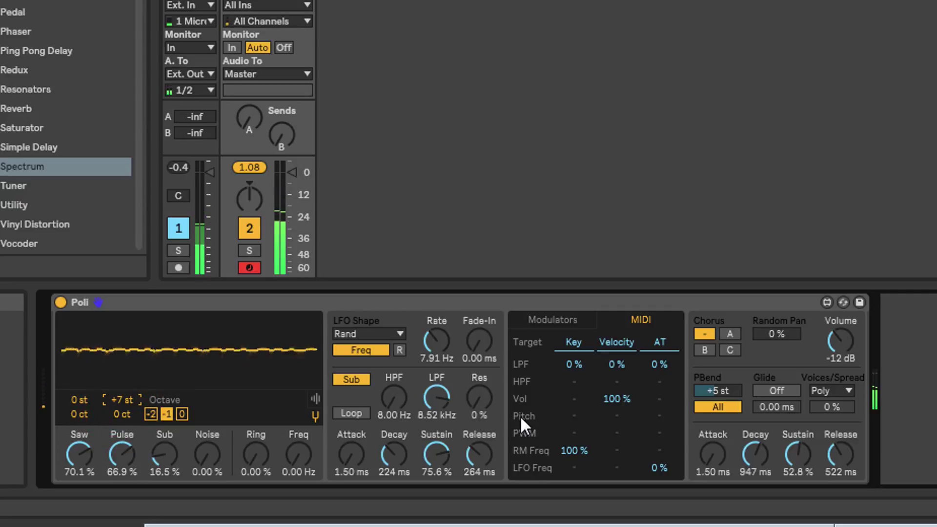
pyautogui.moveTo(201, 458); pyautogui.dragTo(170, 453)
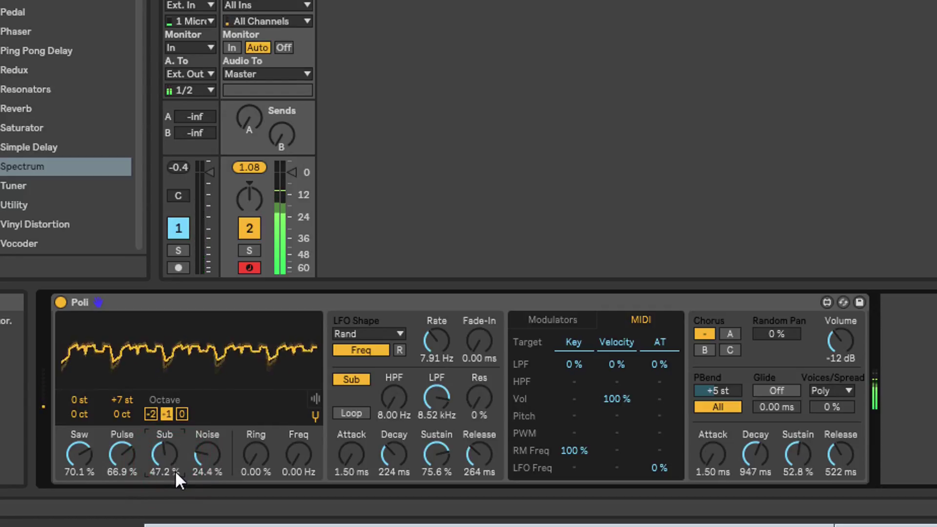
# Audition chorus modes A, B and C on the layered sound and return to mode A.
pyautogui.click(730, 334)
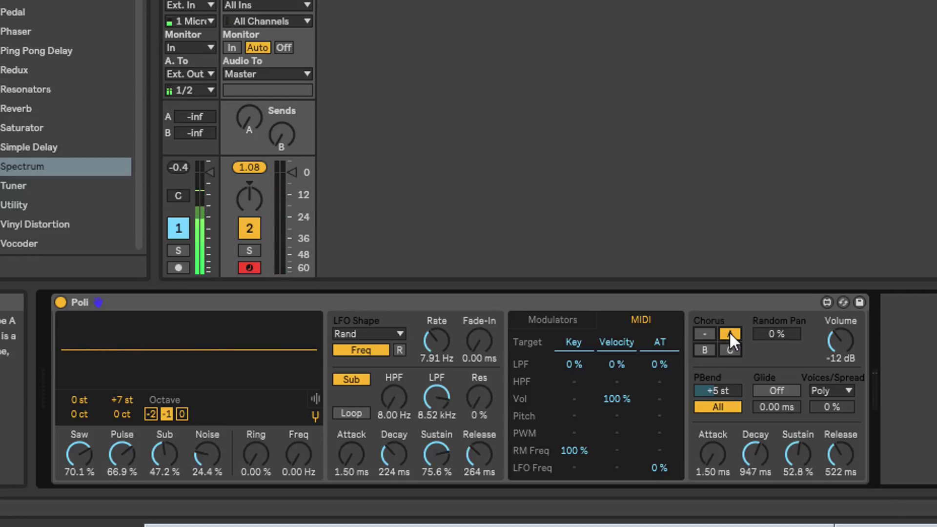
pyautogui.click(705, 350)
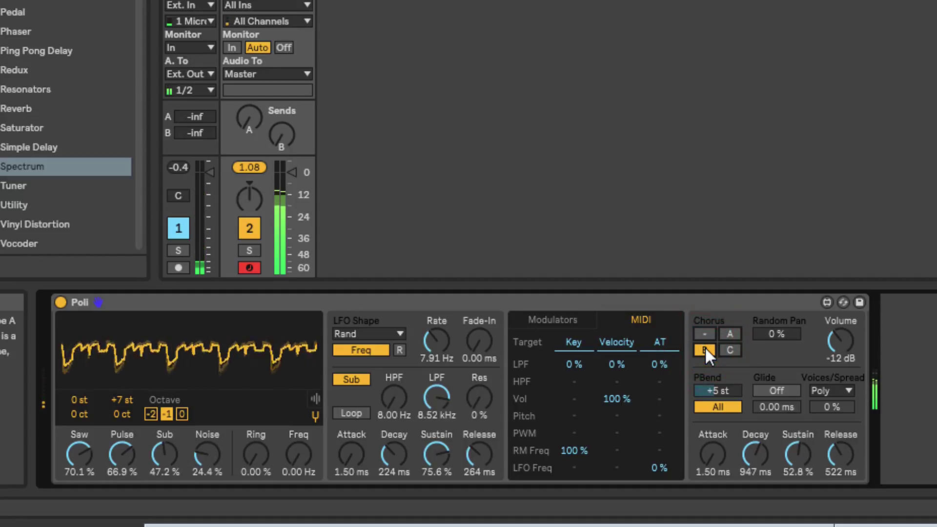
pyautogui.click(730, 350)
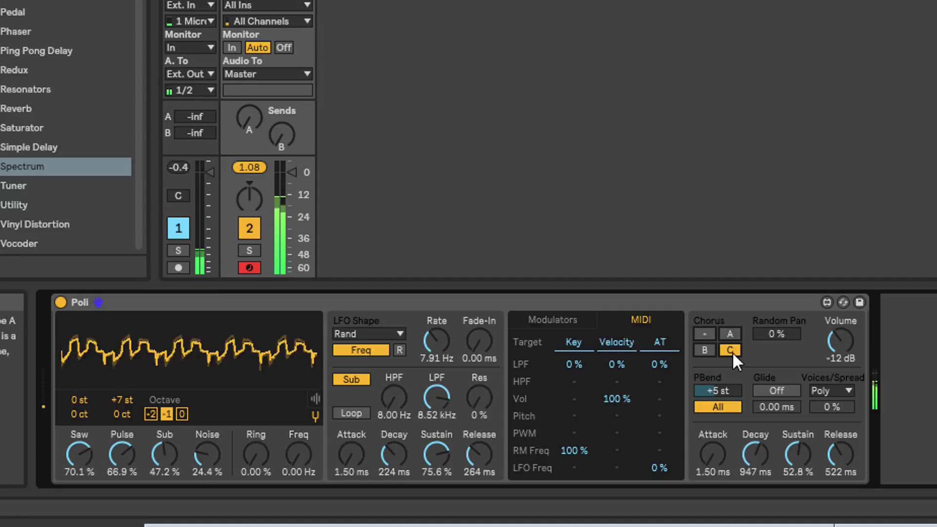
pyautogui.click(729, 333)
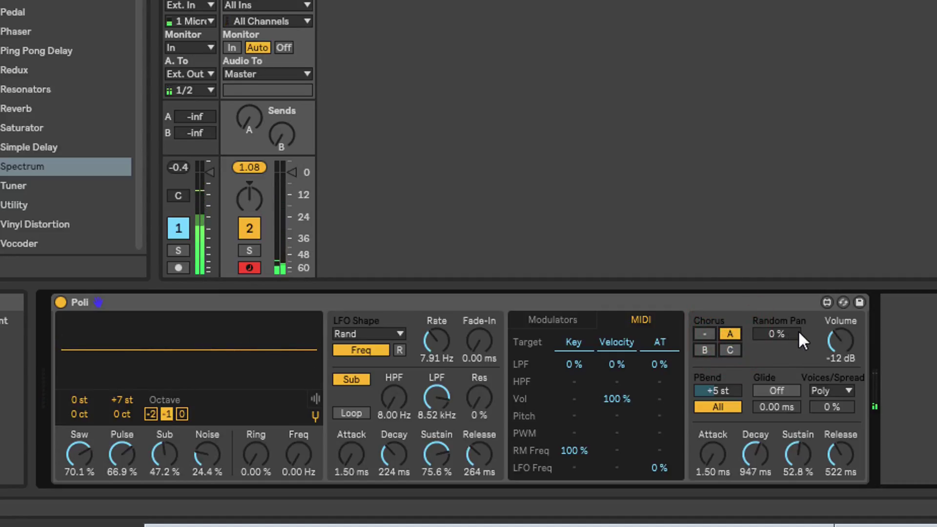
# Audition random pan at 73% with the chorus on and off, and reset random pan to 0%.
pyautogui.moveTo(772, 332); pyautogui.dragTo(771, 305)
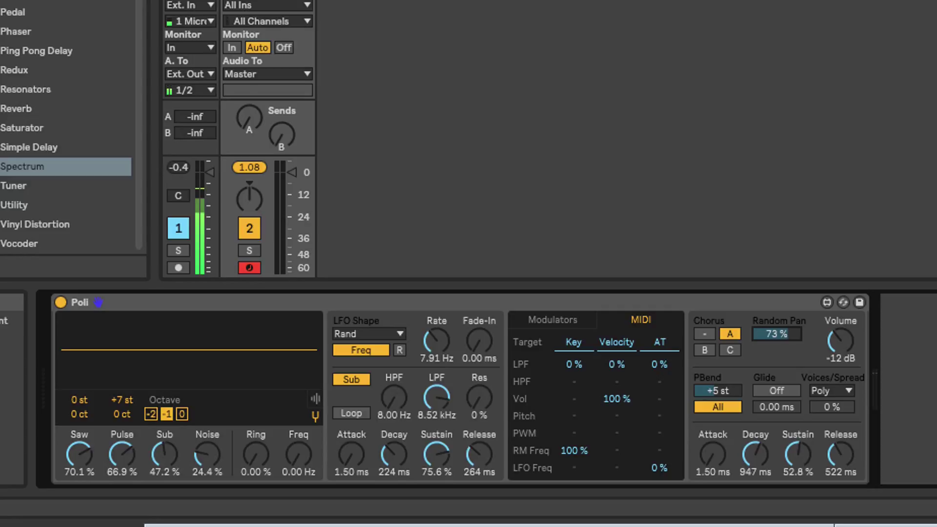
pyautogui.click(705, 335)
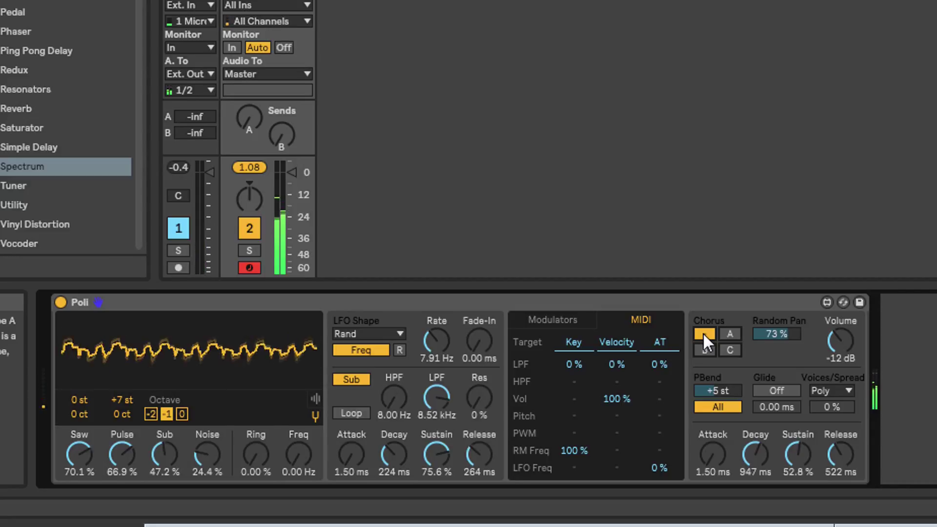
pyautogui.click(766, 332)
pyautogui.press('Delete')
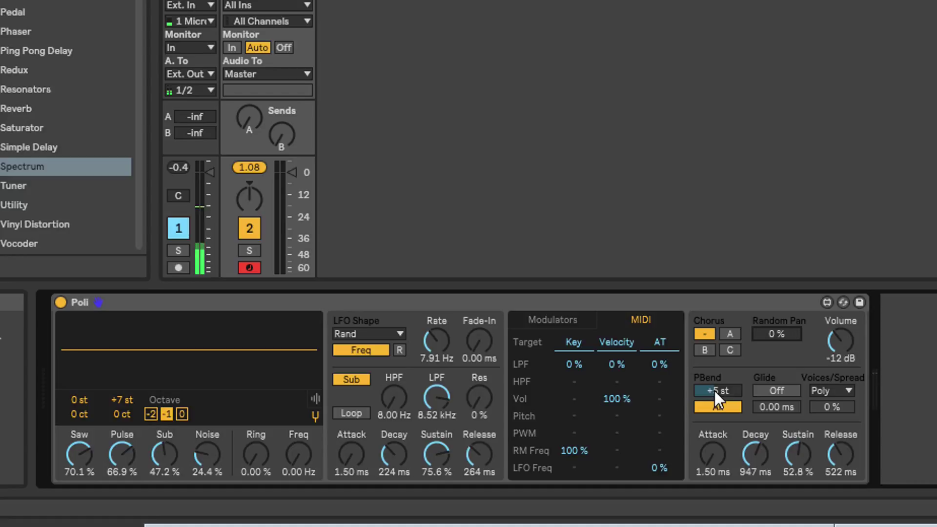
# Set the pitch bend range to +7 st and reset the pulse oscillator's transposition to 0 st.
pyautogui.moveTo(717, 388); pyautogui.dragTo(717, 384)
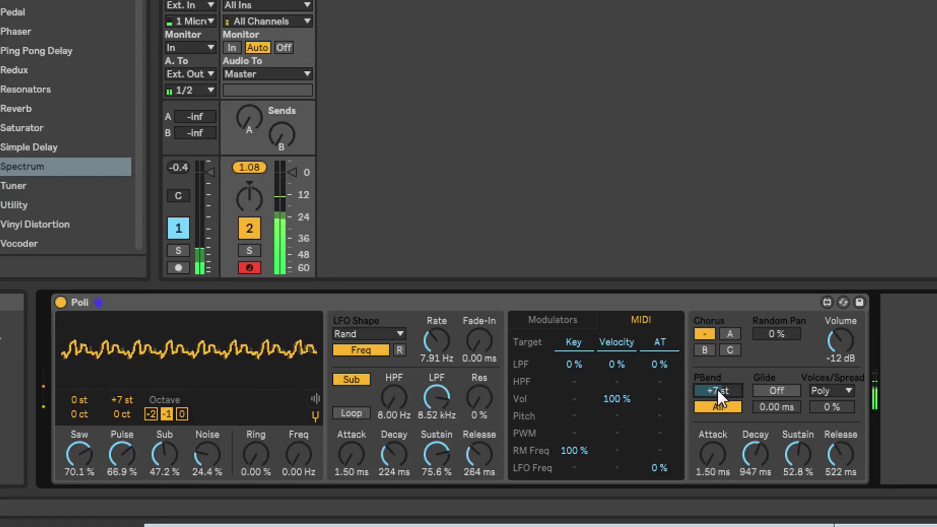
pyautogui.doubleClick(117, 398)
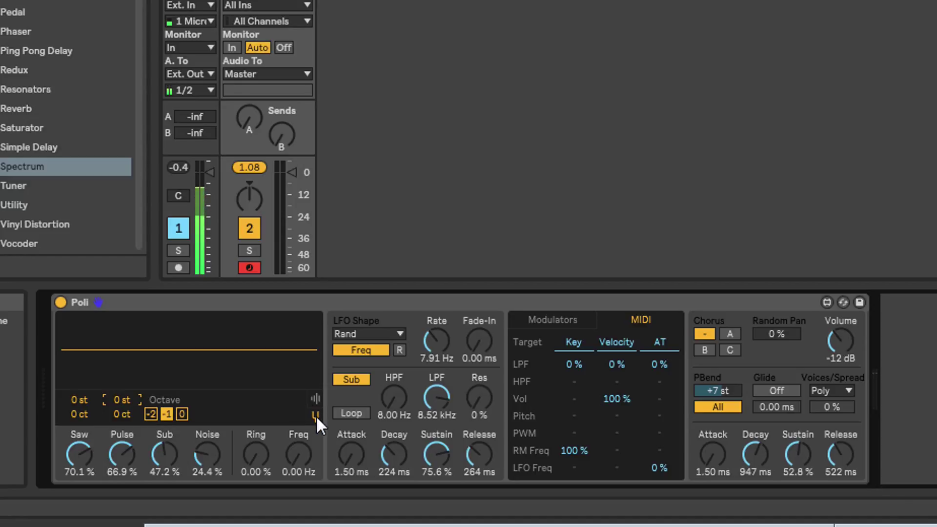
pyautogui.click(314, 399)
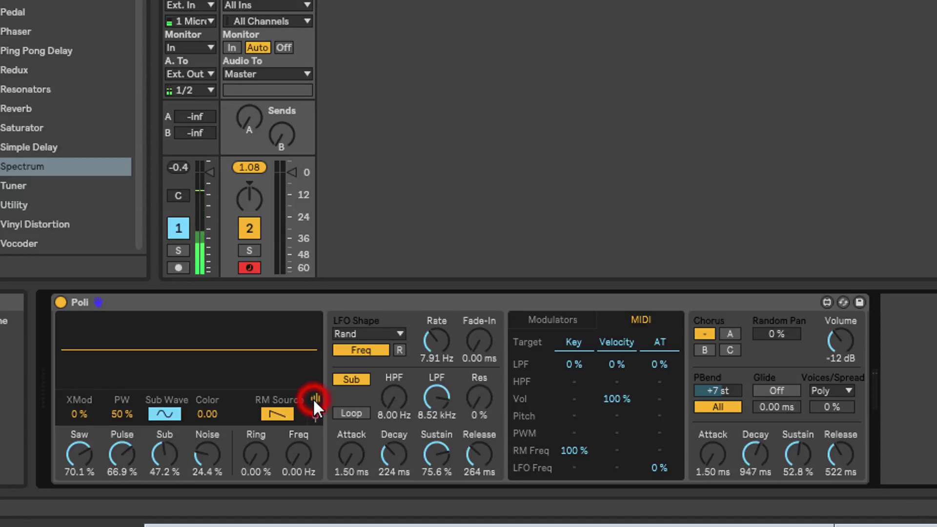
# Set saw and pulse to 100% and sub and noise to 0%, and lower the synth volume to -16 dB.
pyautogui.click(128, 452)
pyautogui.doubleClick(164, 453)
pyautogui.doubleClick(206, 454)
pyautogui.doubleClick(78, 455)
pyautogui.doubleClick(122, 454)
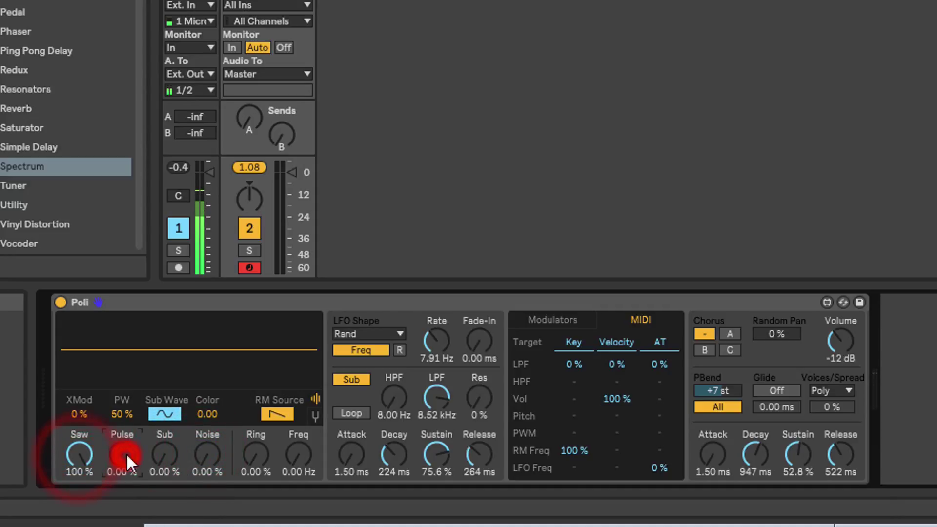
pyautogui.doubleClick(123, 455)
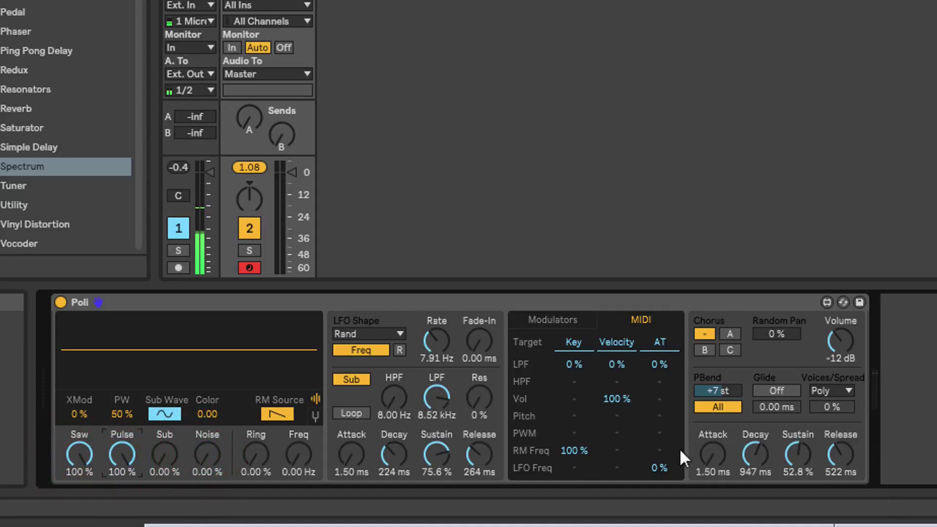
pyautogui.moveTo(838, 336); pyautogui.dragTo(838, 340)
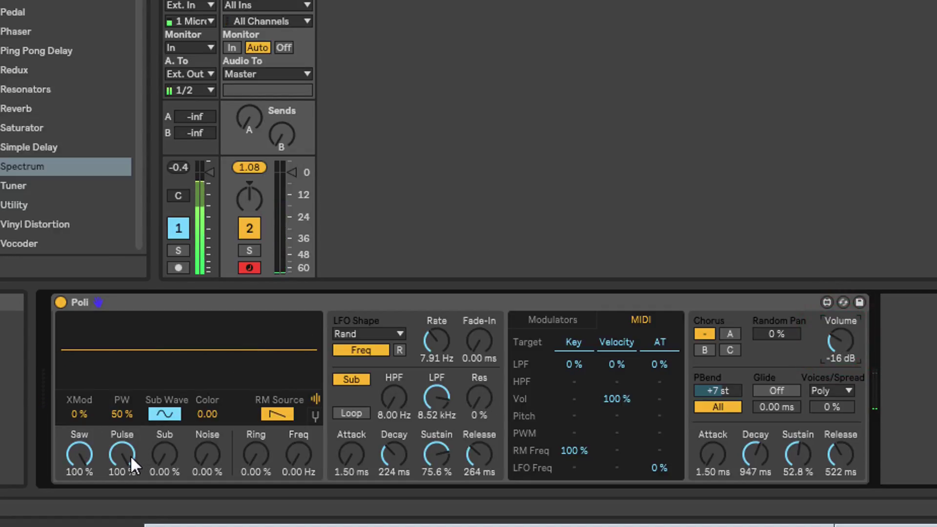
# Compare the alternative pitch bend target with All, keep All, and turn Glide on.
pyautogui.click(720, 406)
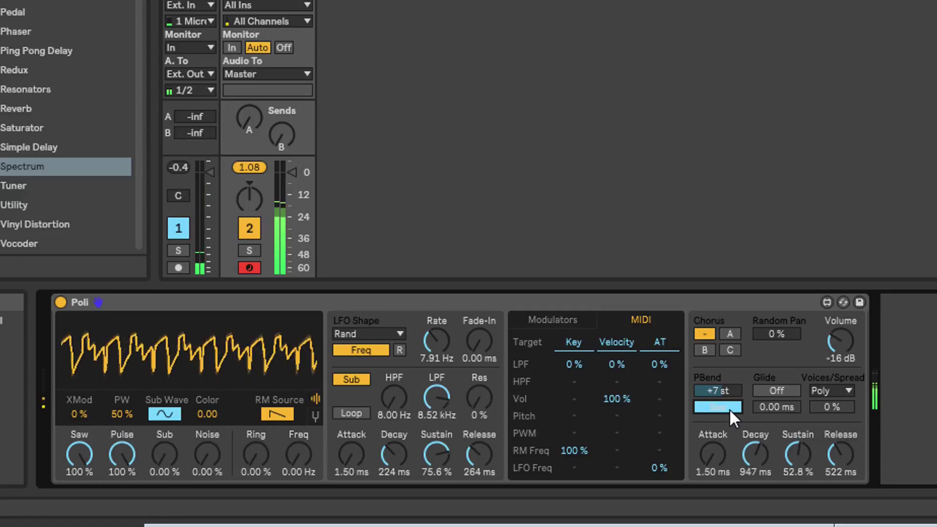
pyautogui.click(729, 409)
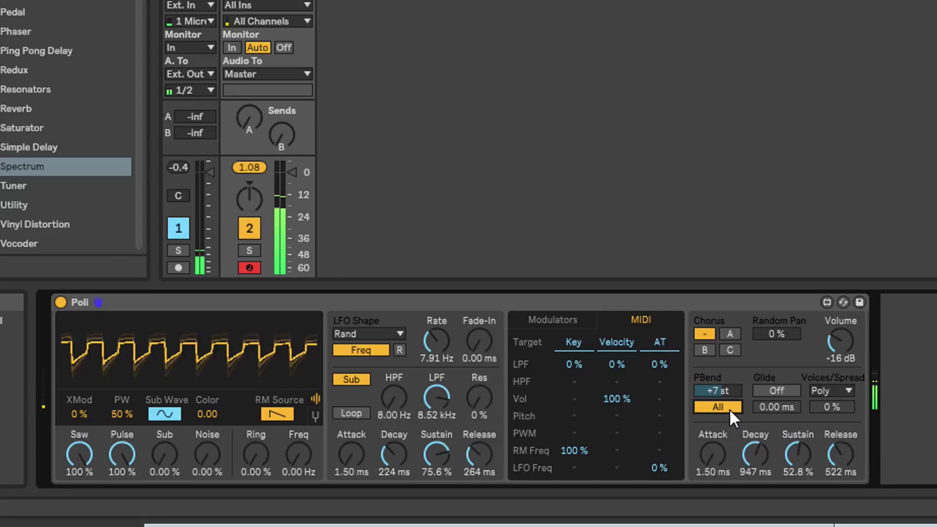
pyautogui.click(780, 389)
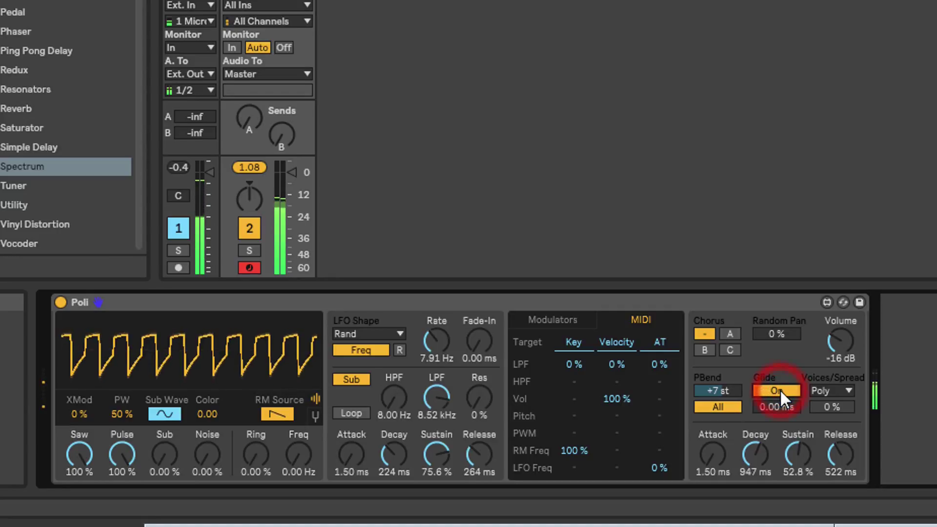
# Compare Mono and Poly voice modes with Glide on, and leave the synth in Mono.
pyautogui.click(843, 390)
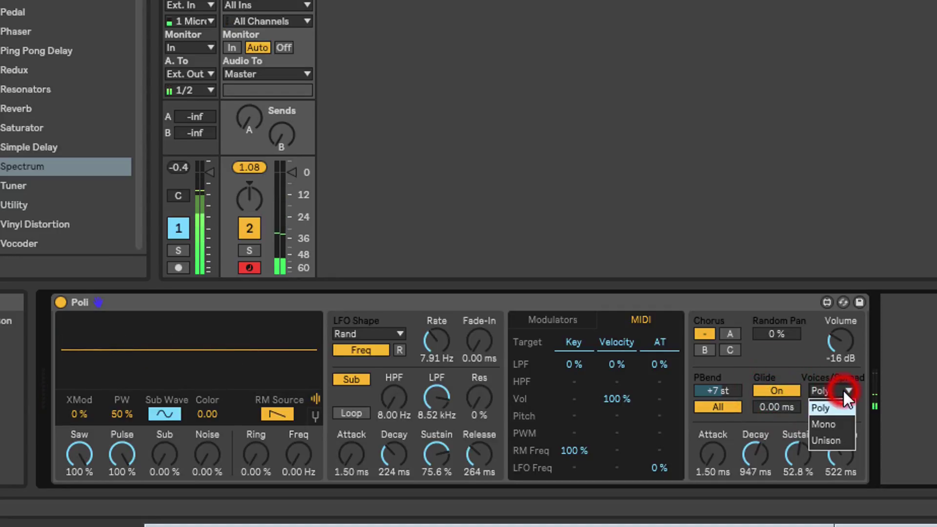
pyautogui.click(850, 422)
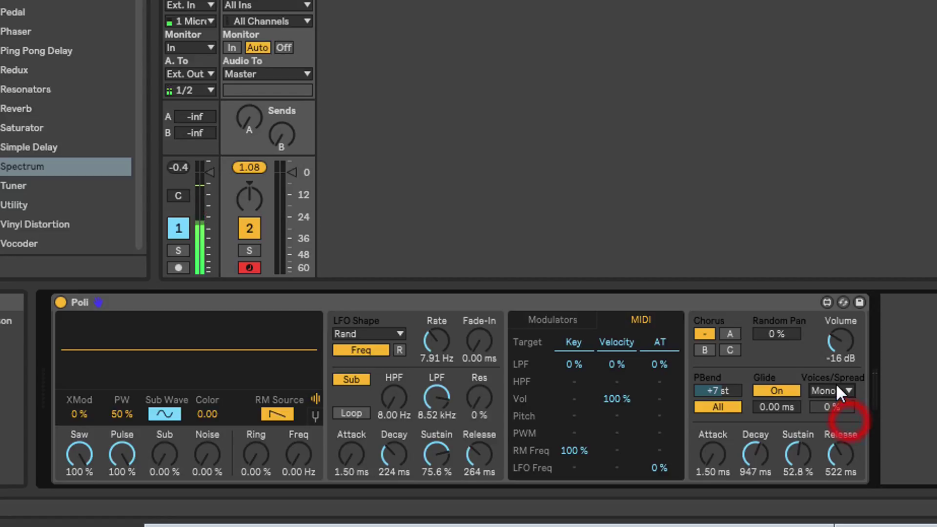
pyautogui.click(847, 388)
pyautogui.click(833, 405)
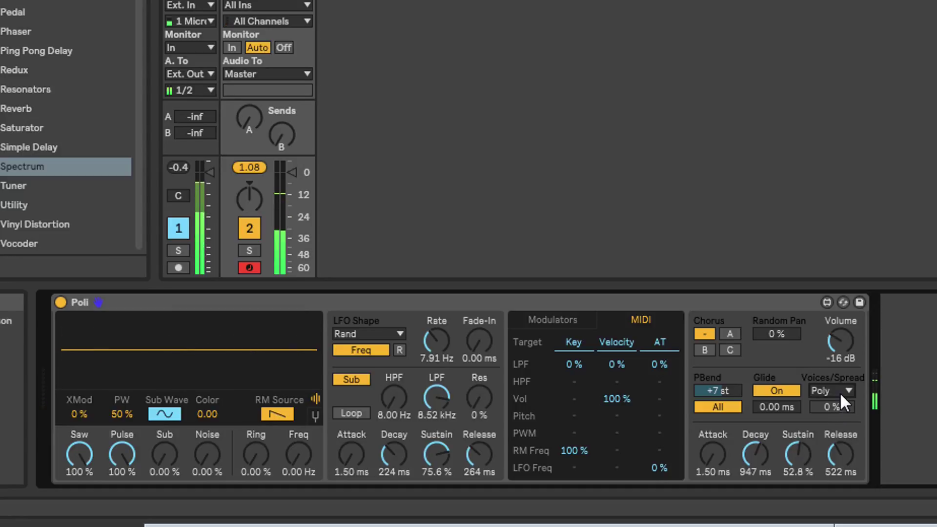
pyautogui.click(842, 391)
pyautogui.click(843, 423)
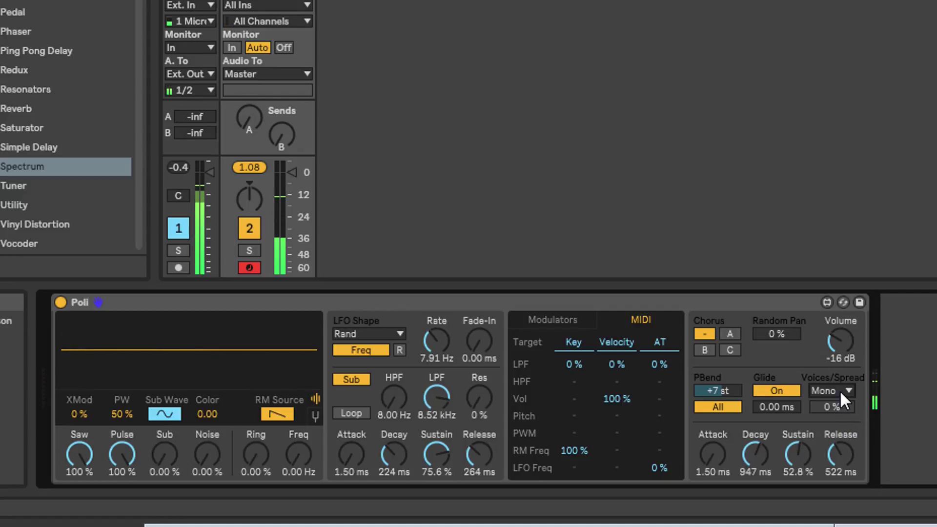
# Switch the voice mode to Unison and raise the spread to 58%.
pyautogui.click(840, 390)
pyautogui.click(842, 437)
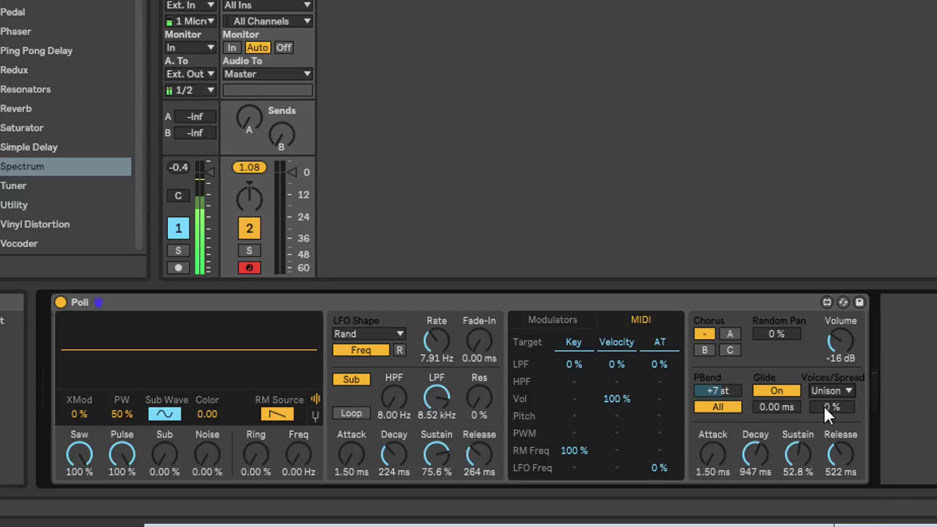
pyautogui.moveTo(824, 405)
pyautogui.mouseDown()
pyautogui.moveTo(832, 398)
pyautogui.moveTo(832, 420)
pyautogui.mouseUp()
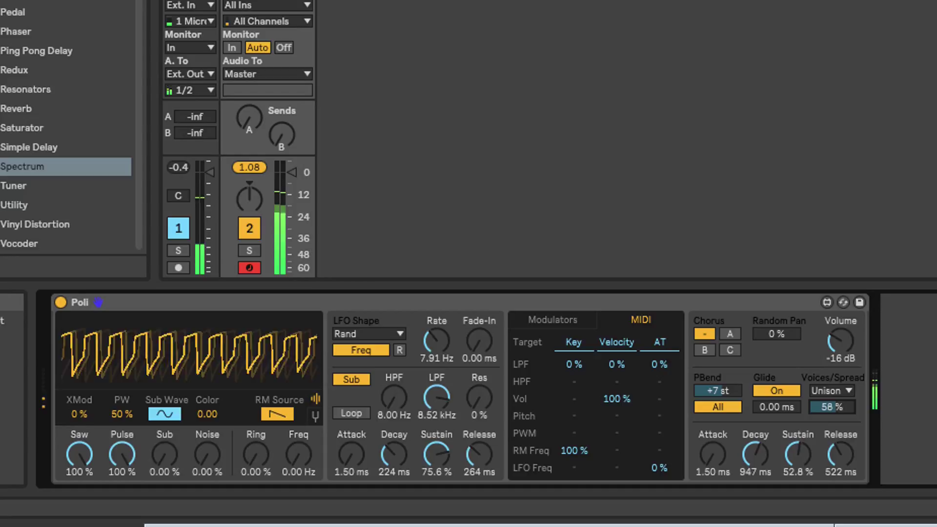
# Compare chorus C with no chorus on the Unison sound, leave chorus off, and reduce the spread to 51%.
pyautogui.click(731, 349)
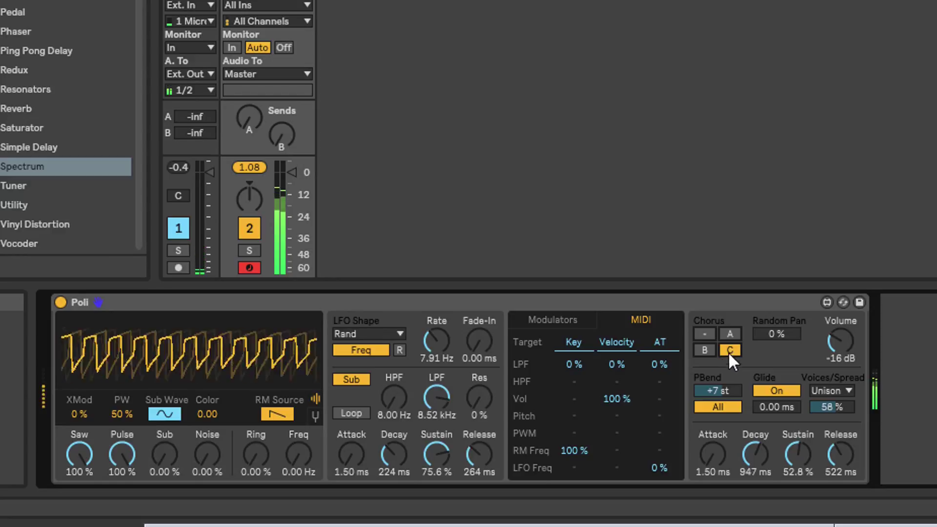
pyautogui.click(704, 334)
pyautogui.moveTo(833, 406); pyautogui.dragTo(833, 413)
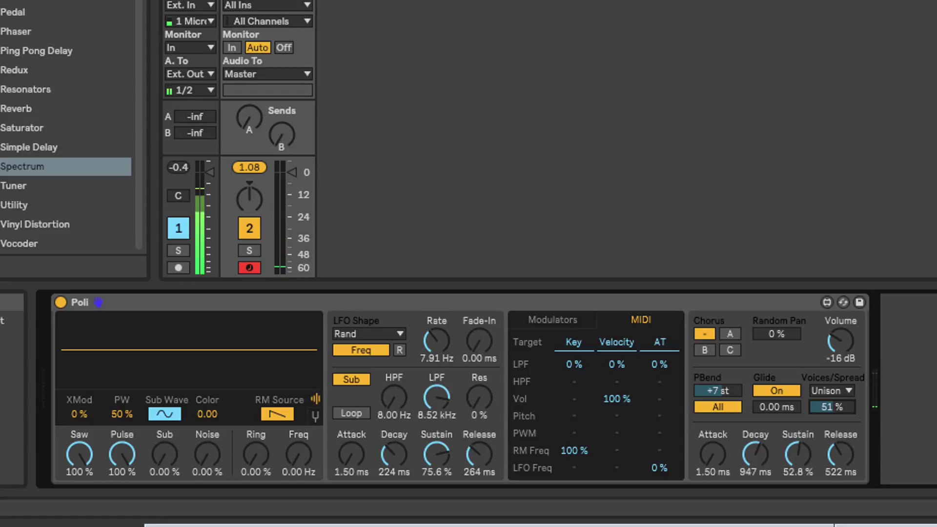
# Return the voice mode to Mono and reset the spread to 0%.
pyautogui.click(850, 386)
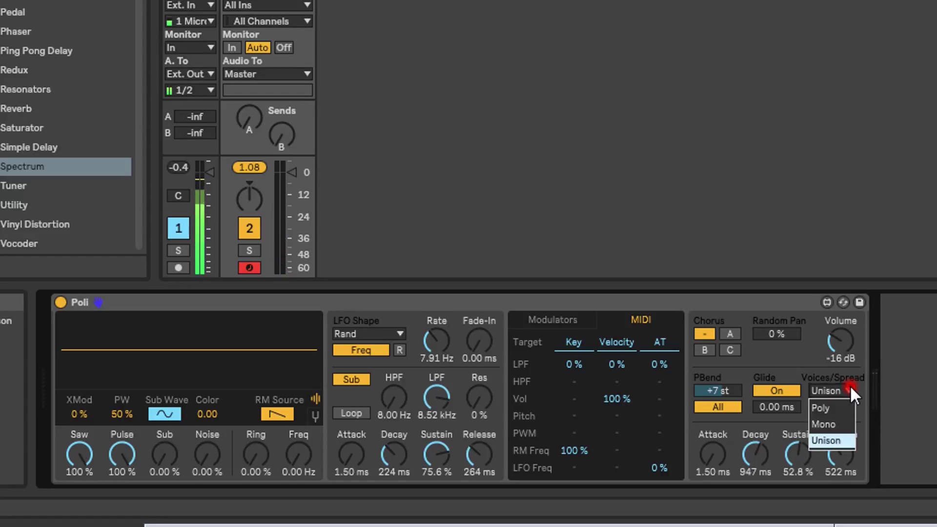
pyautogui.click(841, 423)
pyautogui.click(829, 406)
pyautogui.click(832, 409)
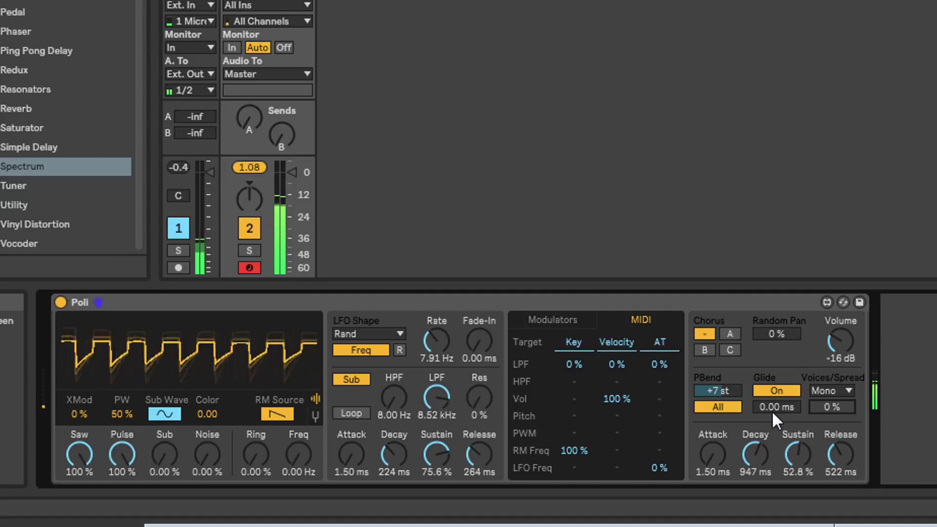
# Try glide times of 214 ms, 174 ms and 504 ms in Mono mode.
pyautogui.moveTo(772, 407); pyautogui.dragTo(768, 391)
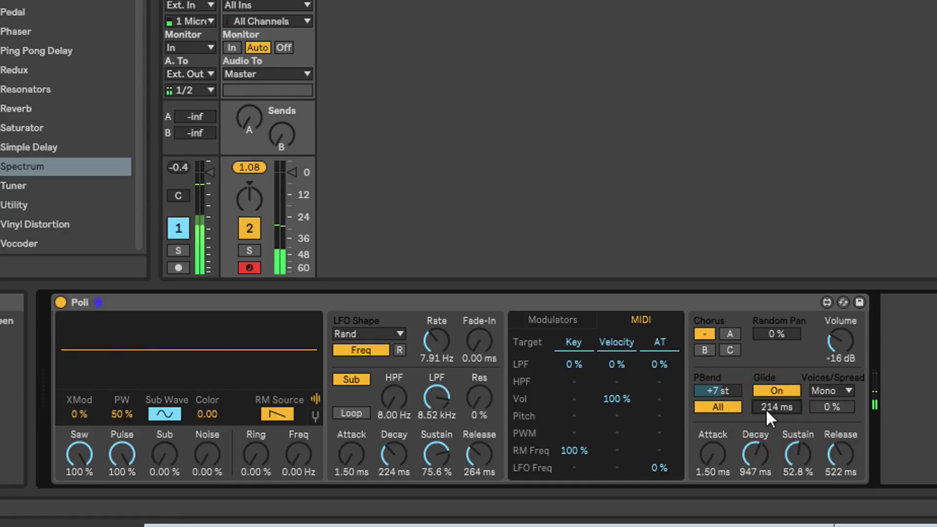
pyautogui.moveTo(769, 406)
pyautogui.mouseDown()
pyautogui.moveTo(769, 415)
pyautogui.moveTo(769, 406)
pyautogui.mouseUp()
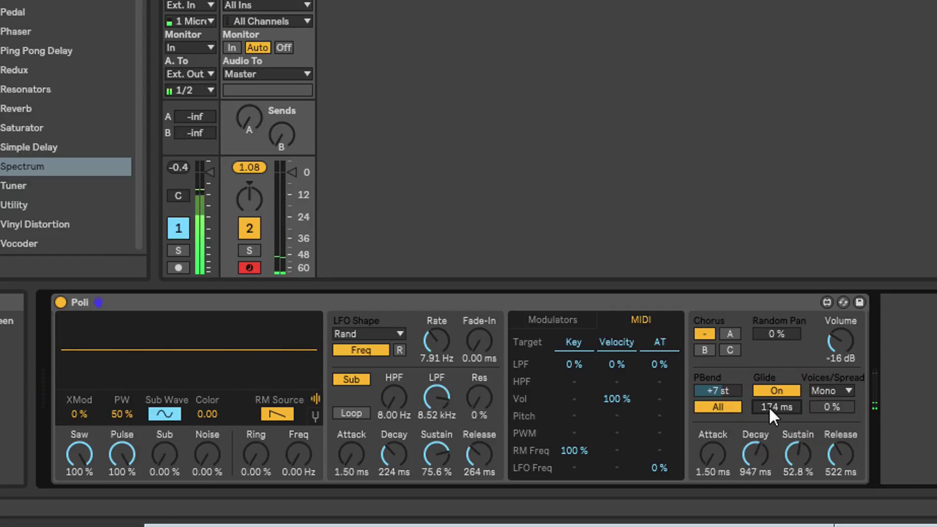
pyautogui.moveTo(769, 406); pyautogui.dragTo(769, 403)
# Set the velocity modulation of volume to 28% and reset the glide time to 0 ms.
pyautogui.doubleClick(614, 398)
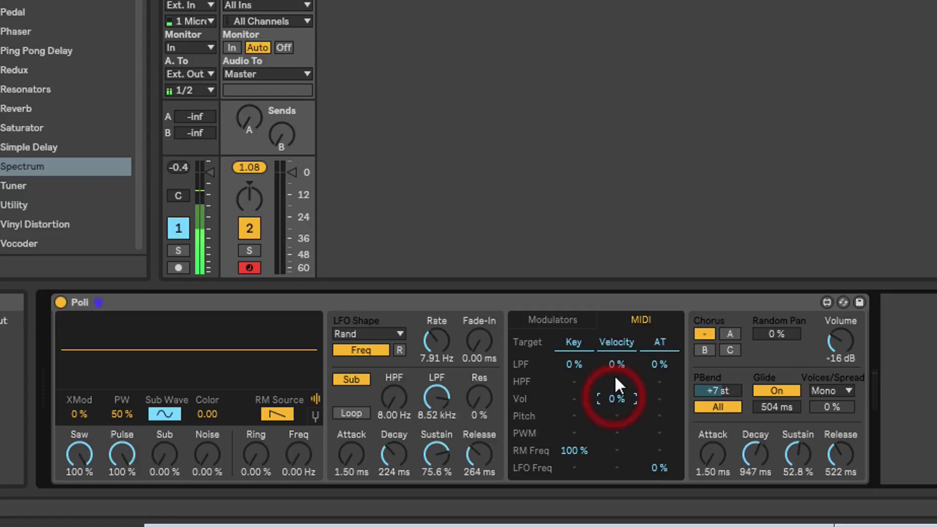
pyautogui.moveTo(614, 398); pyautogui.dragTo(614, 384)
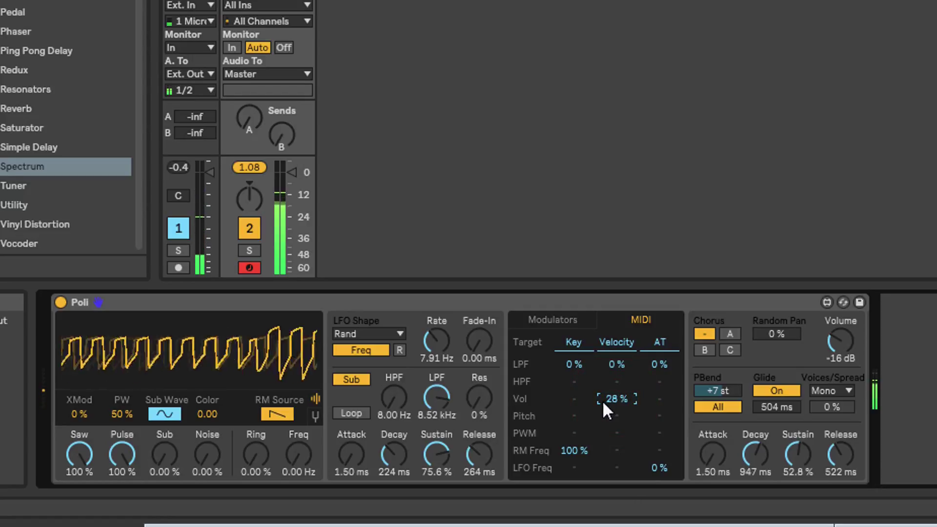
pyautogui.doubleClick(777, 405)
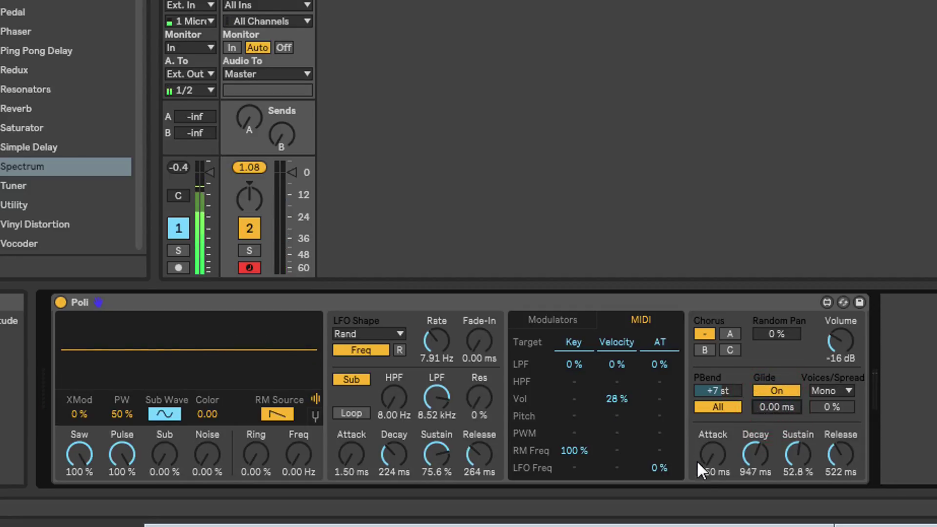
# Shorten the amp envelope to 60.5 ms decay, 0% sustain and 1.50 ms release.
pyautogui.doubleClick(842, 452)
pyautogui.click(799, 453)
pyautogui.moveTo(756, 455); pyautogui.dragTo(755, 469)
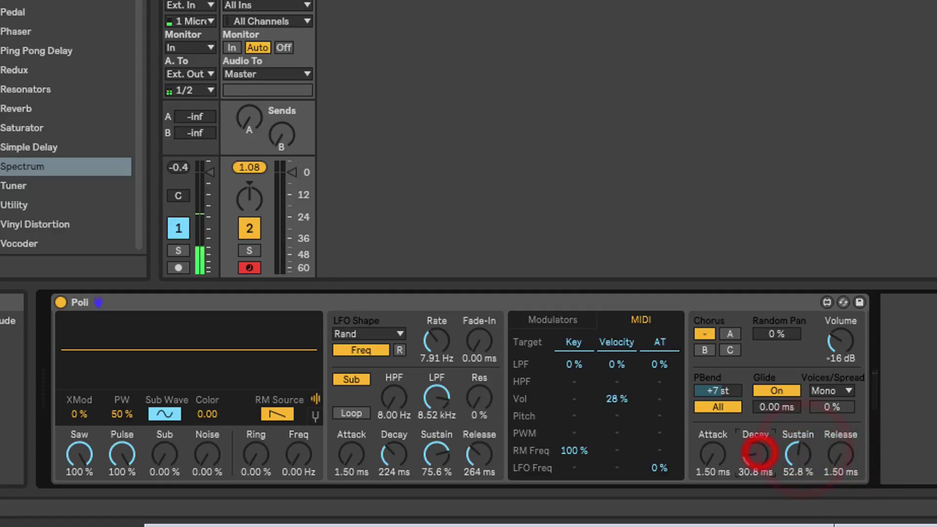
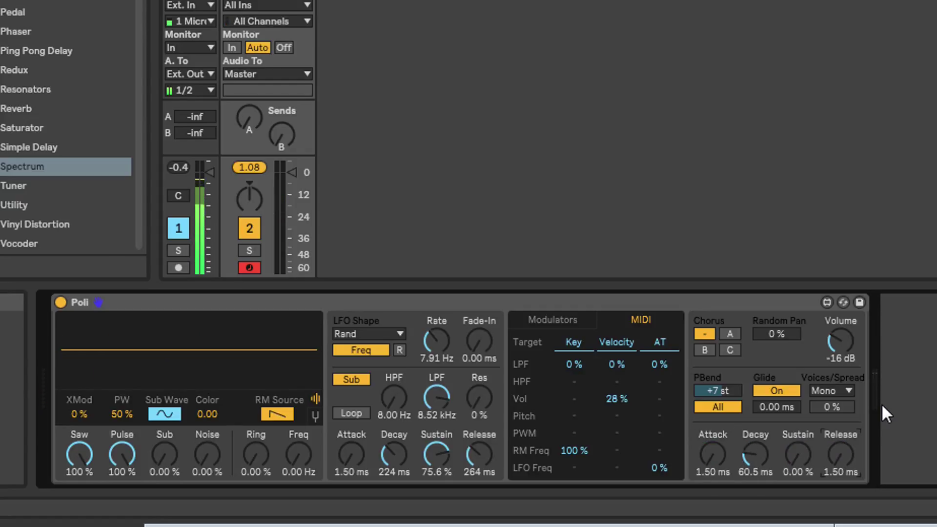
pyautogui.click(489, 286)
# Turn the pulse oscillator down to 0% and set the saw level to 70.1%.
pyautogui.moveTo(121, 452); pyautogui.dragTo(121, 450)
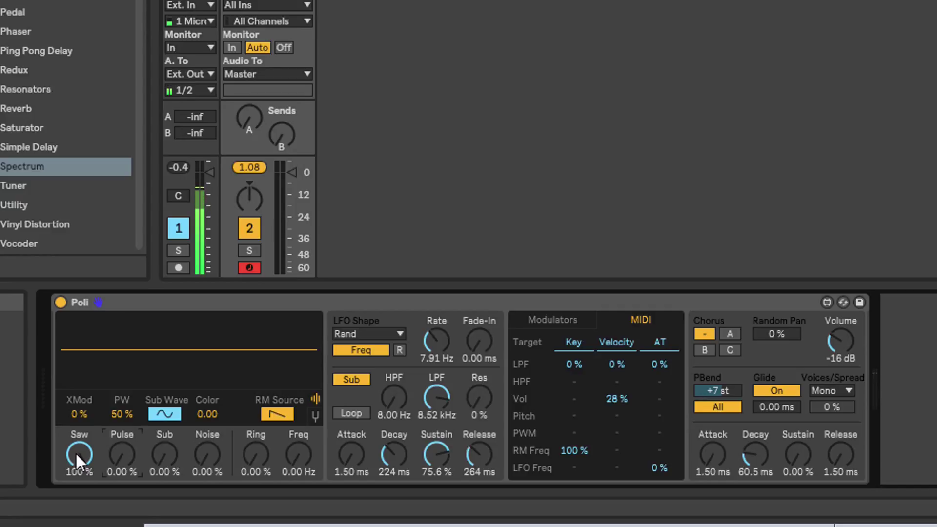
pyautogui.moveTo(75, 452); pyautogui.dragTo(75, 469)
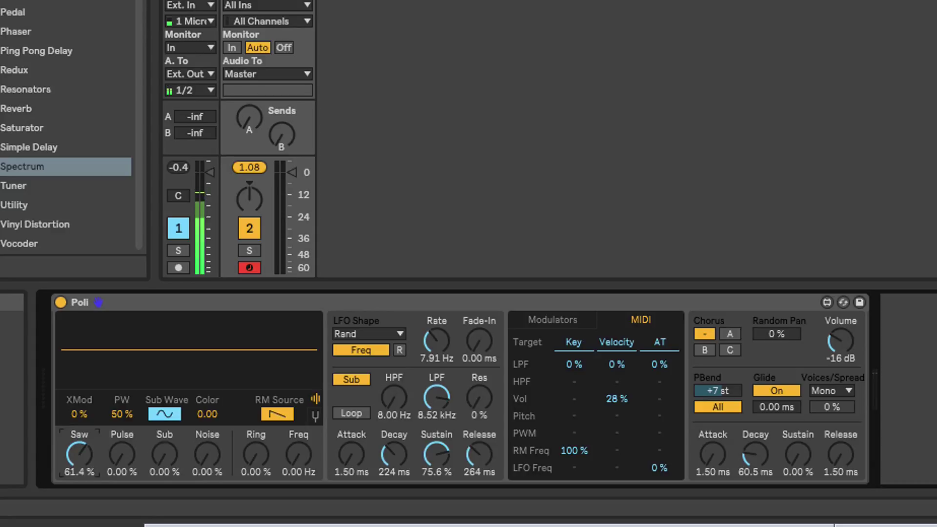
pyautogui.moveTo(75, 468); pyautogui.dragTo(75, 460)
# Set the amp envelope to 4.88 s decay, 58.3% sustain and 1.07 s release, and raise the pulse level to 47.2%.
pyautogui.click(742, 448)
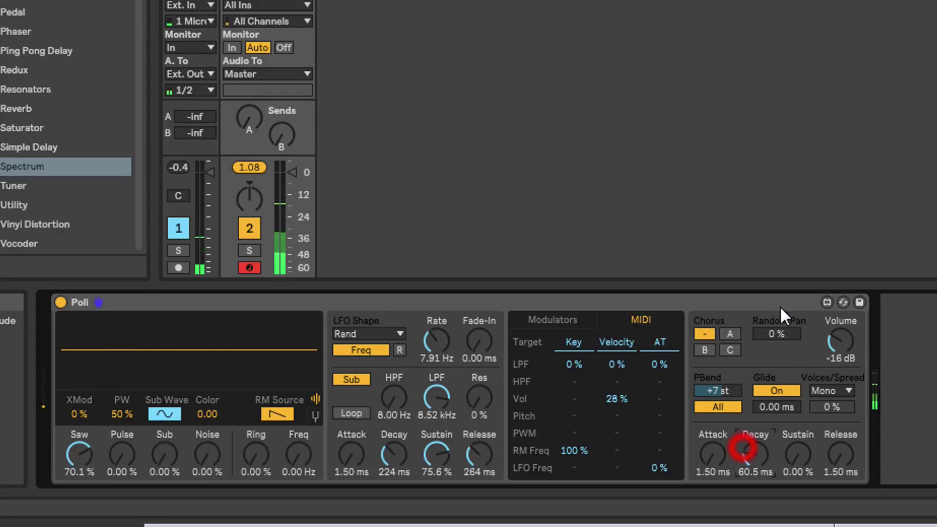
pyautogui.moveTo(743, 449); pyautogui.dragTo(743, 436)
pyautogui.moveTo(796, 459); pyautogui.dragTo(840, 458)
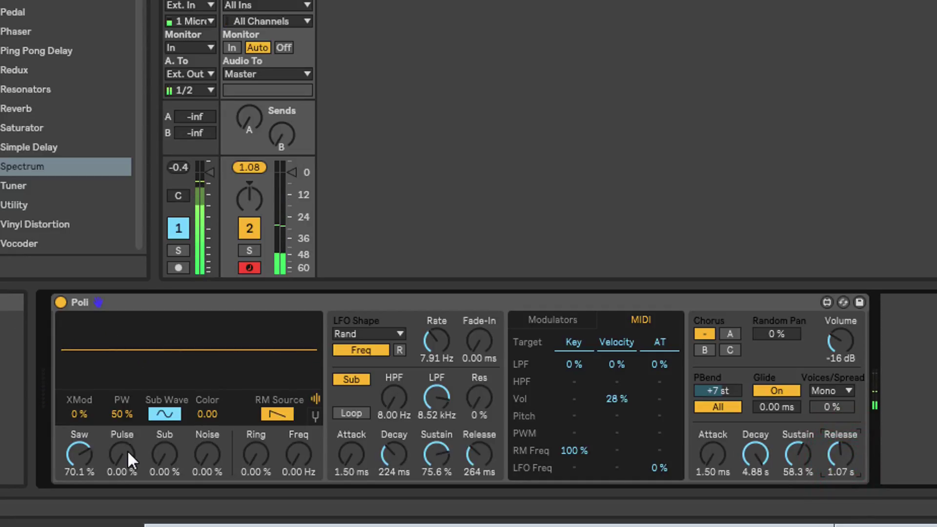
pyautogui.moveTo(123, 454); pyautogui.dragTo(123, 437)
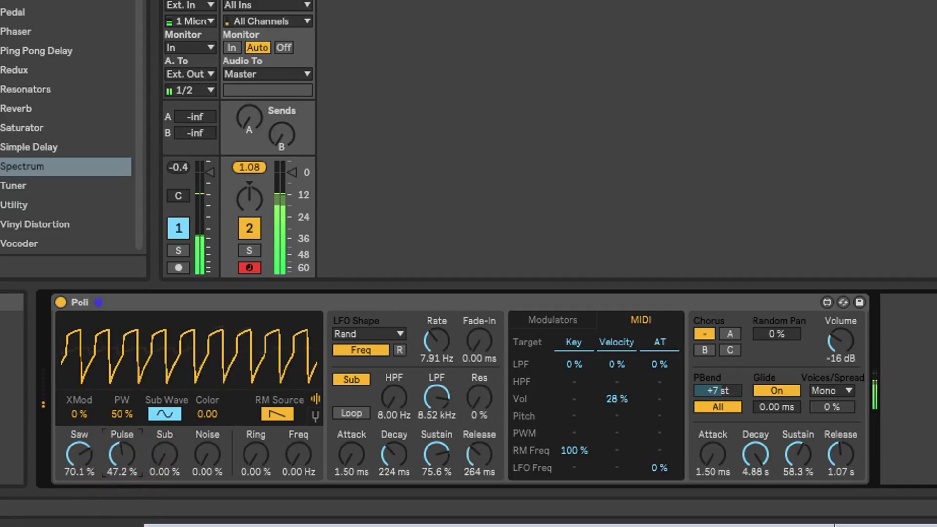
# With saw at 0%, modulate the pulse width by the LFO at 41%, using a 1.36 Hz rate and 1.49 s fade-in.
pyautogui.click(543, 319)
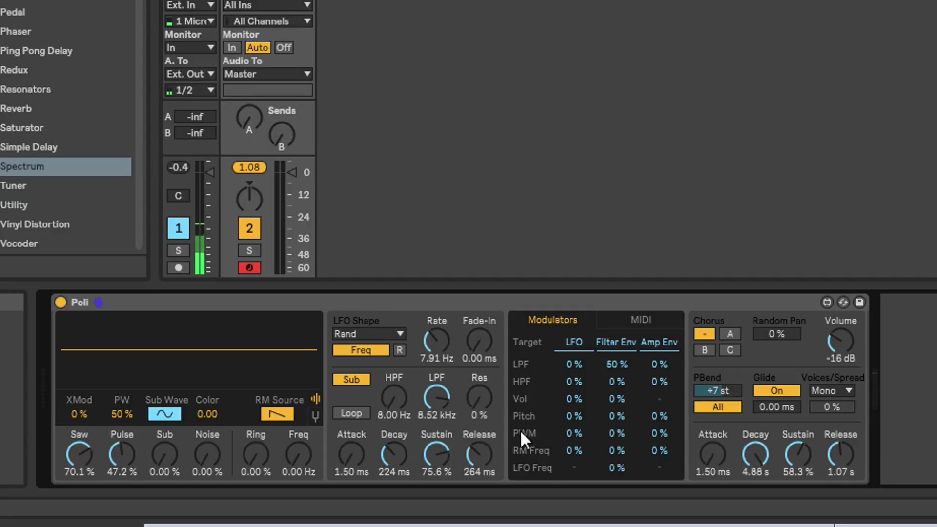
pyautogui.moveTo(569, 430); pyautogui.dragTo(569, 417)
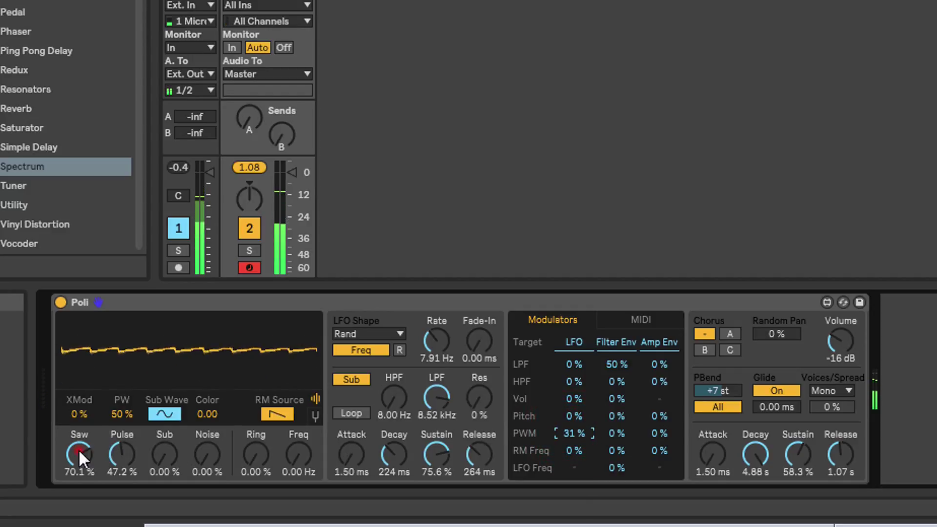
pyautogui.moveTo(78, 451); pyautogui.dragTo(78, 466)
pyautogui.moveTo(569, 430); pyautogui.dragTo(569, 419)
pyautogui.moveTo(438, 340); pyautogui.dragTo(482, 347)
pyautogui.moveTo(574, 434); pyautogui.dragTo(574, 444)
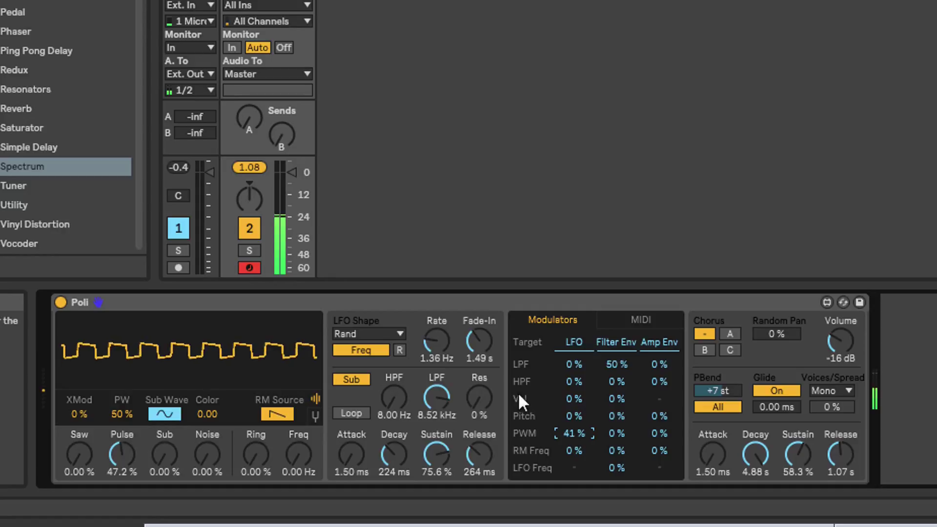
# Change the LFO shape to Tri and slow its rate to 0.29 Hz.
pyautogui.click(401, 334)
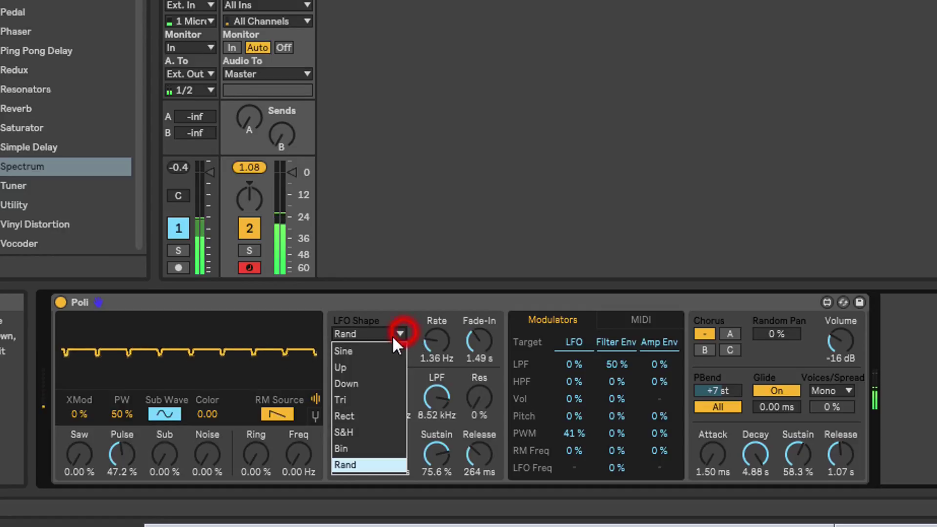
pyautogui.click(379, 399)
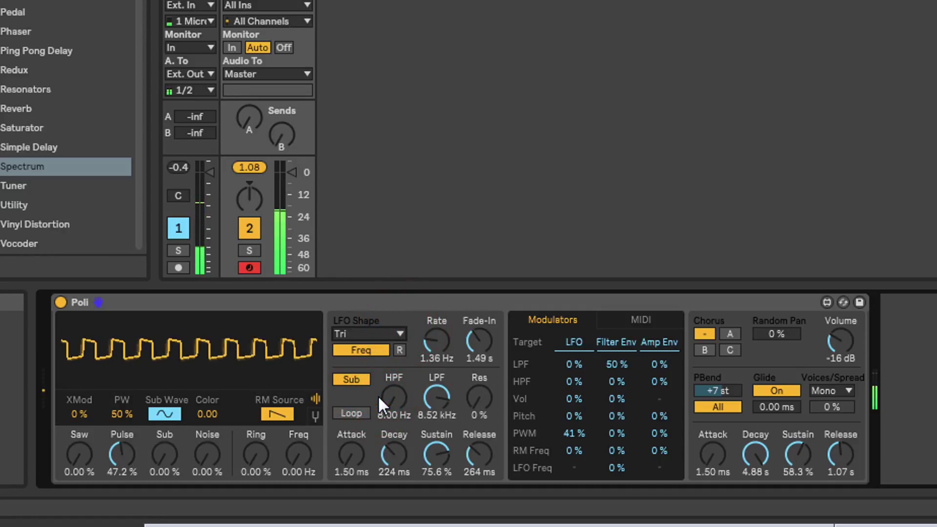
pyautogui.moveTo(438, 355); pyautogui.dragTo(438, 379)
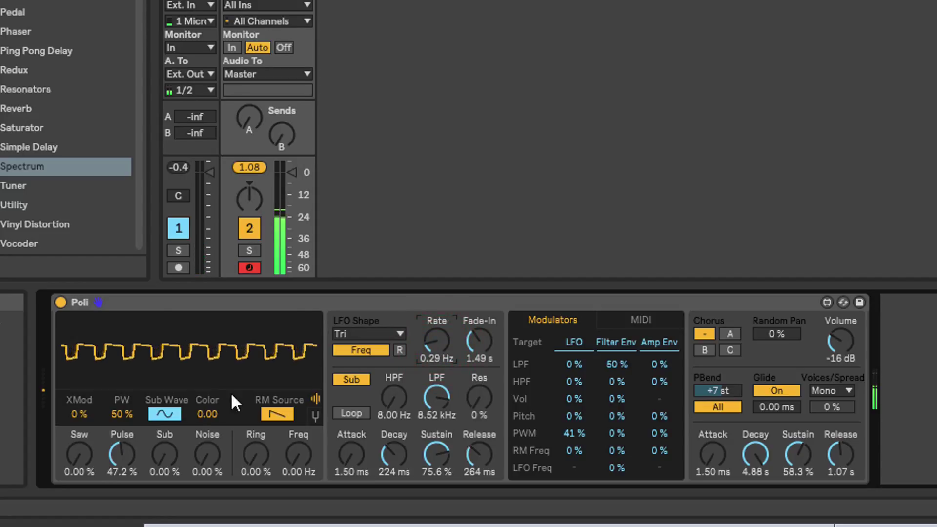
# Bring the saw level up to 55.9% and lower the synth volume to -18 dB.
pyautogui.click(78, 451)
pyautogui.moveTo(78, 451); pyautogui.dragTo(78, 418)
pyautogui.moveTo(841, 345); pyautogui.dragTo(841, 352)
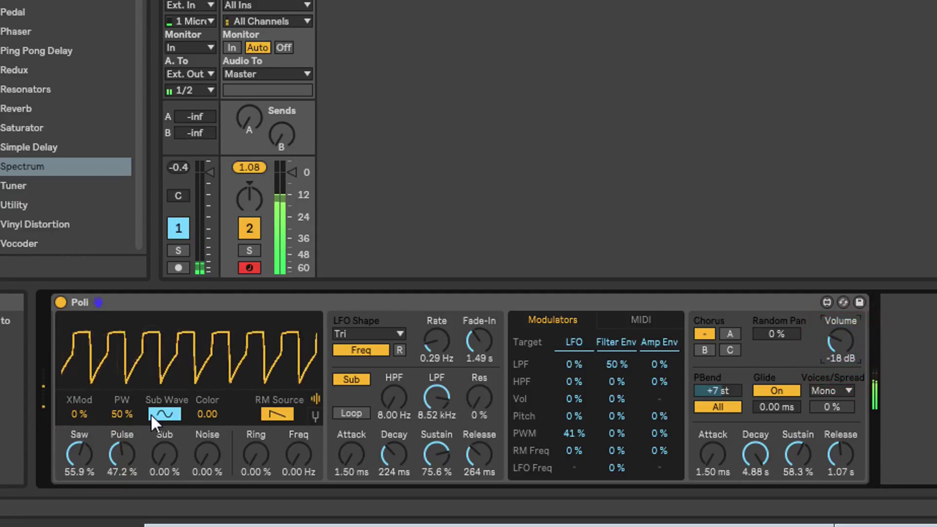
# Add sub at 38.6%, keeping its sine wave after trying the alternative, and noise at 40.9% with color 0.16.
pyautogui.moveTo(167, 441)
pyautogui.mouseDown()
pyautogui.moveTo(167, 423)
pyautogui.moveTo(170, 438)
pyautogui.mouseUp()
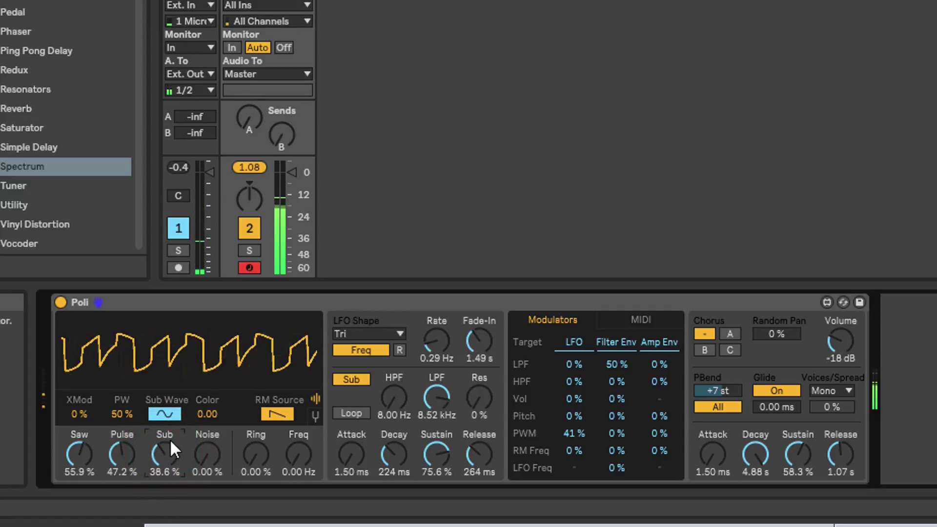
pyautogui.click(166, 415)
pyautogui.click(167, 415)
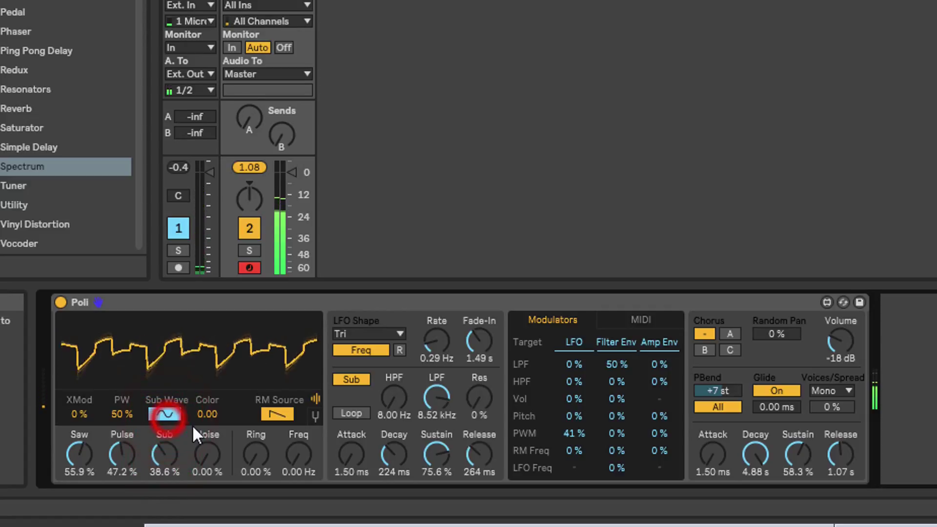
pyautogui.moveTo(206, 446)
pyautogui.mouseDown()
pyautogui.moveTo(209, 376)
pyautogui.moveTo(210, 411)
pyautogui.mouseUp()
pyautogui.click(209, 454)
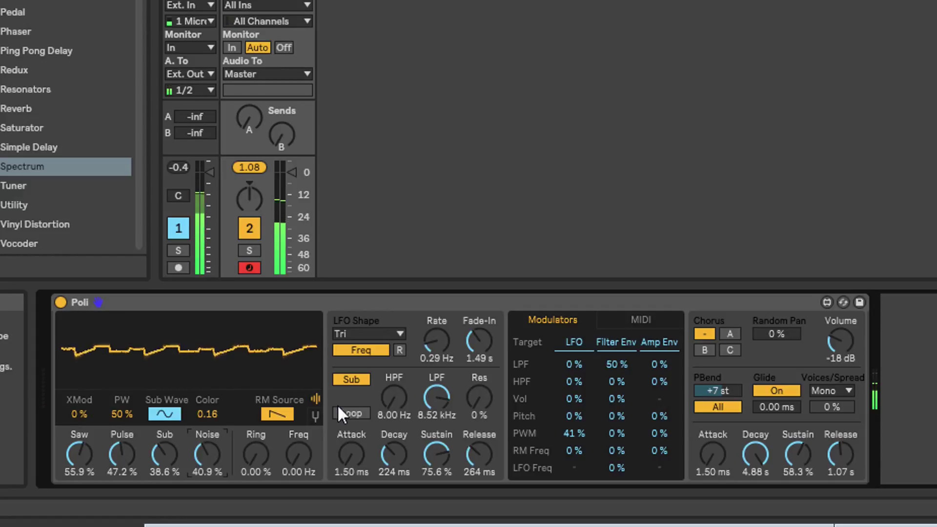
# Lower the low-pass filter cutoff to 650 Hz and set the resonance to 9%.
pyautogui.moveTo(393, 398); pyautogui.dragTo(474, 386)
pyautogui.click(431, 398)
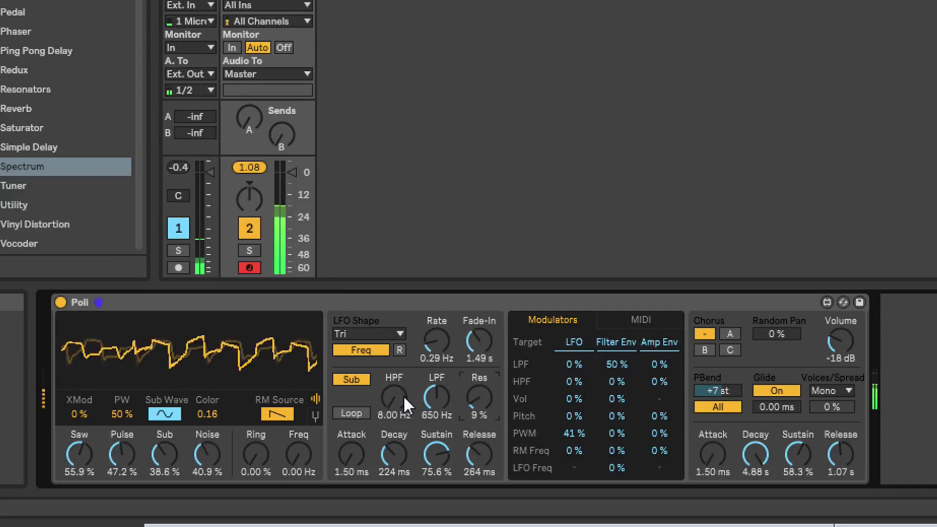
pyautogui.click(549, 316)
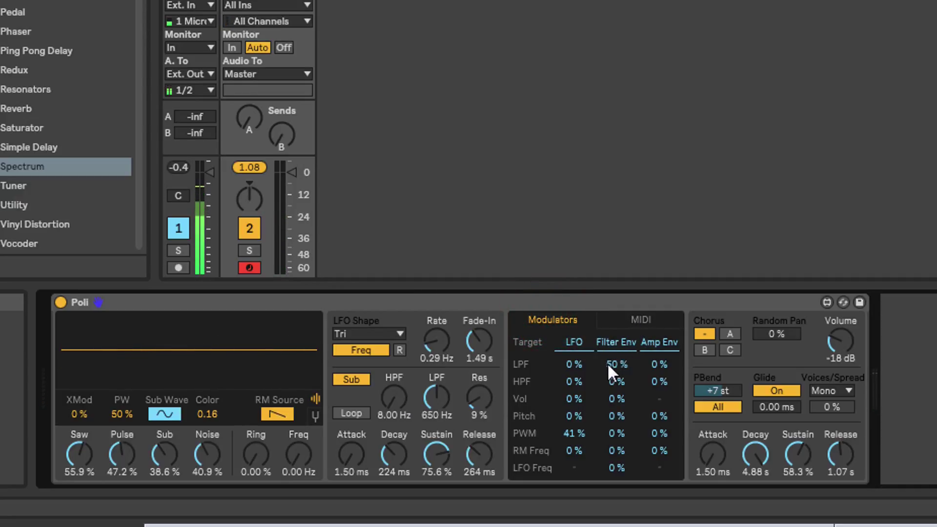
# Set the filter envelope to 59.1 ms, 325 ms, 66.9% and 2.07 s, with LPF at 38.2 Hz and its envelope modulation at 72%.
pyautogui.moveTo(353, 454); pyautogui.dragTo(354, 434)
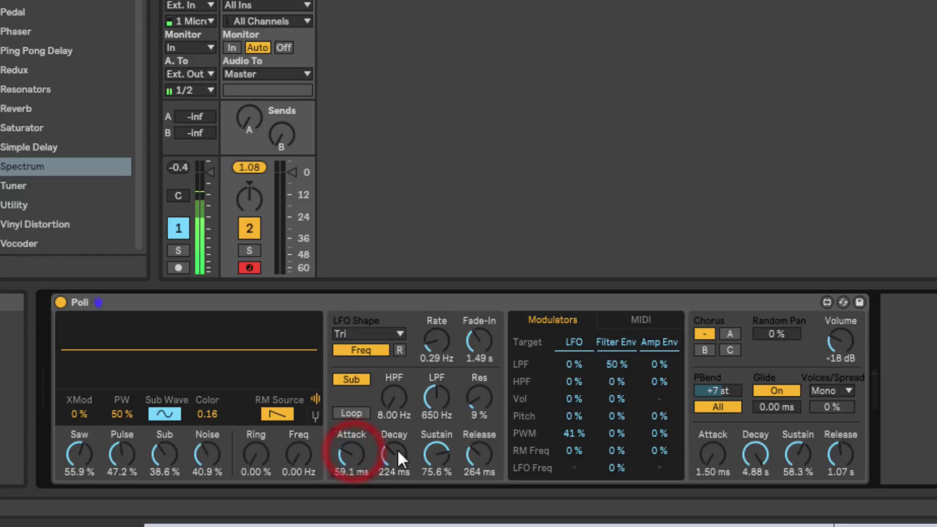
pyautogui.moveTo(443, 452); pyautogui.dragTo(442, 469)
pyautogui.moveTo(435, 404)
pyautogui.mouseDown()
pyautogui.moveTo(434, 449)
pyautogui.moveTo(429, 413)
pyautogui.mouseUp()
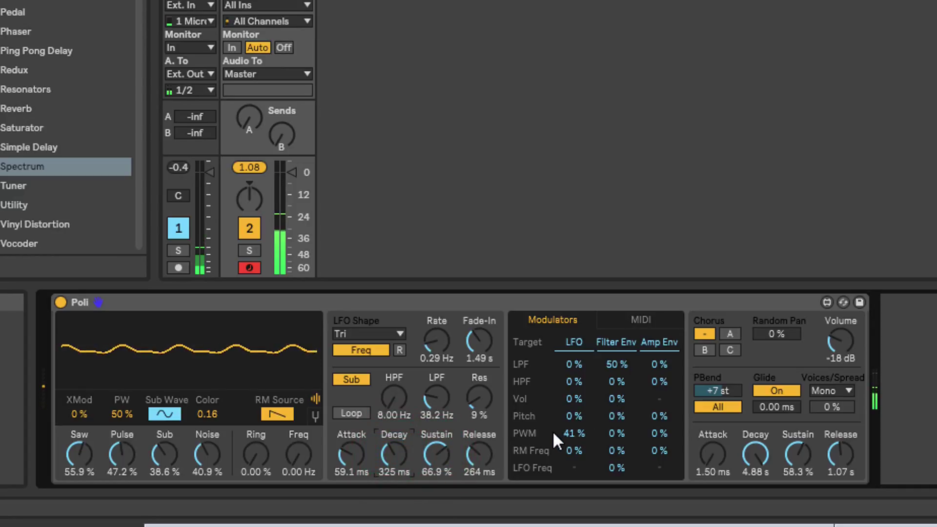
pyautogui.moveTo(617, 364); pyautogui.dragTo(617, 353)
pyautogui.moveTo(485, 450); pyautogui.dragTo(485, 426)
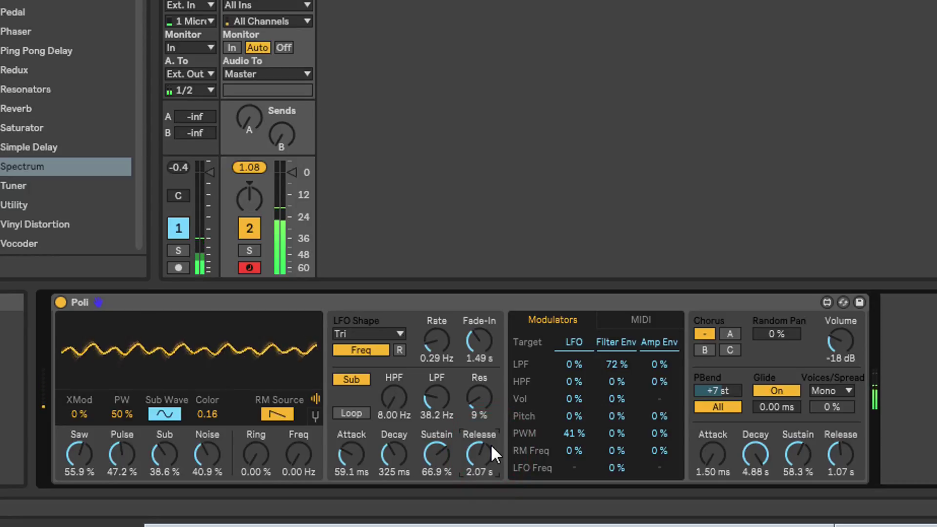
# Switch the voice mode to Poly and add a small amount of LFO modulation to pitch.
pyautogui.click(835, 389)
pyautogui.click(837, 404)
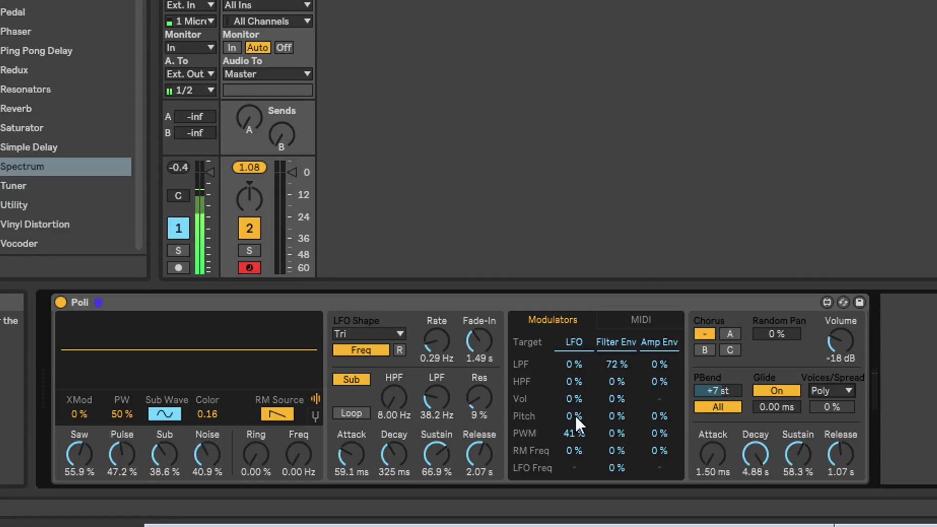
pyautogui.moveTo(574, 414); pyautogui.dragTo(574, 408)
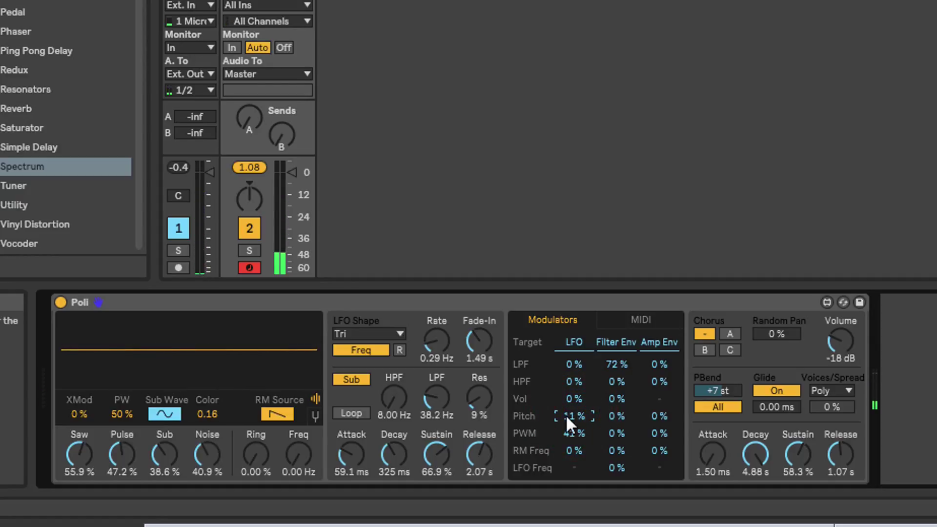
# Set the LFO modulation of pitch to 8% and shorten the LFO fade-in to 849 ms.
pyautogui.moveTo(567, 414); pyautogui.dragTo(567, 417)
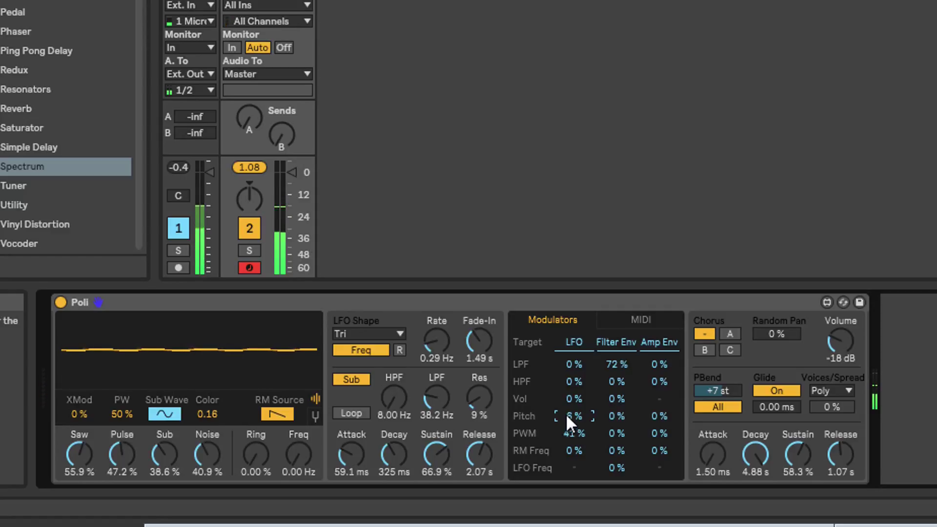
pyautogui.moveTo(571, 416); pyautogui.dragTo(572, 412)
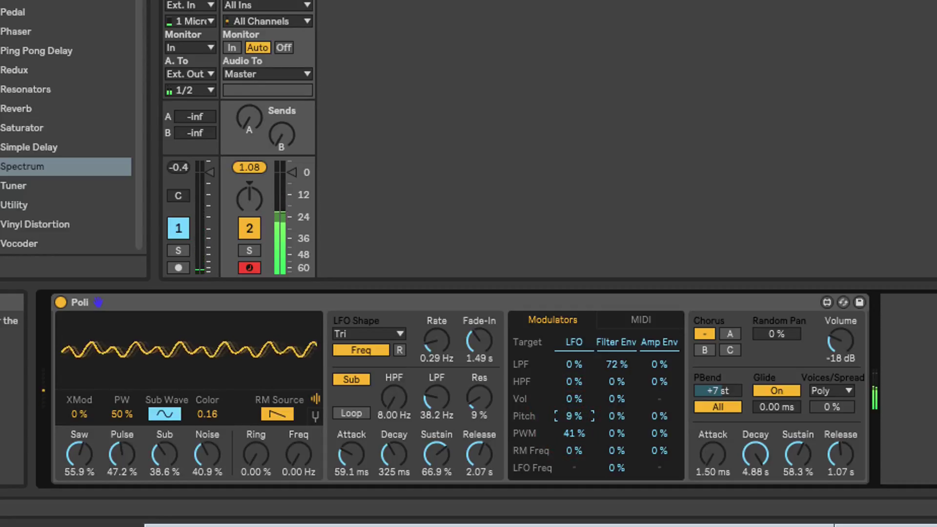
pyautogui.moveTo(481, 345); pyautogui.dragTo(478, 346)
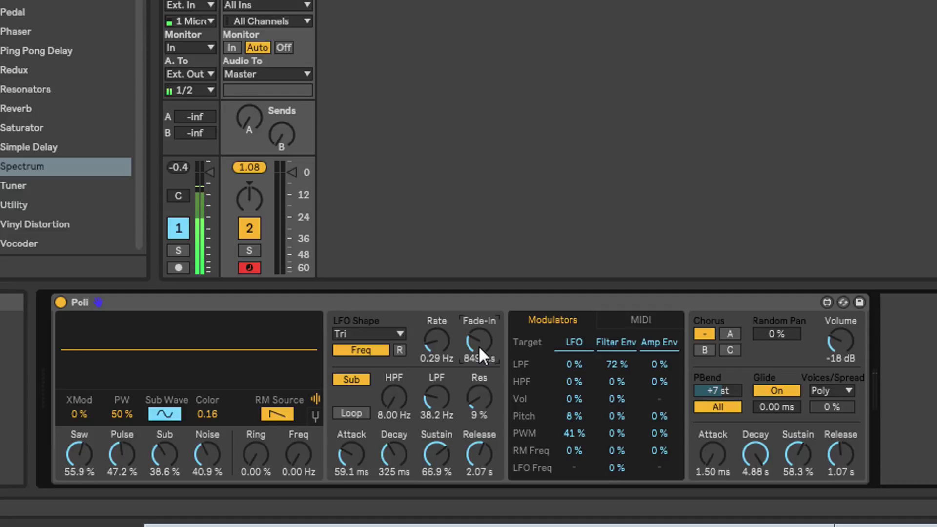
# Audition Poli's chorus modes A, B and C, and keep chorus A enabled.
pyautogui.click(729, 335)
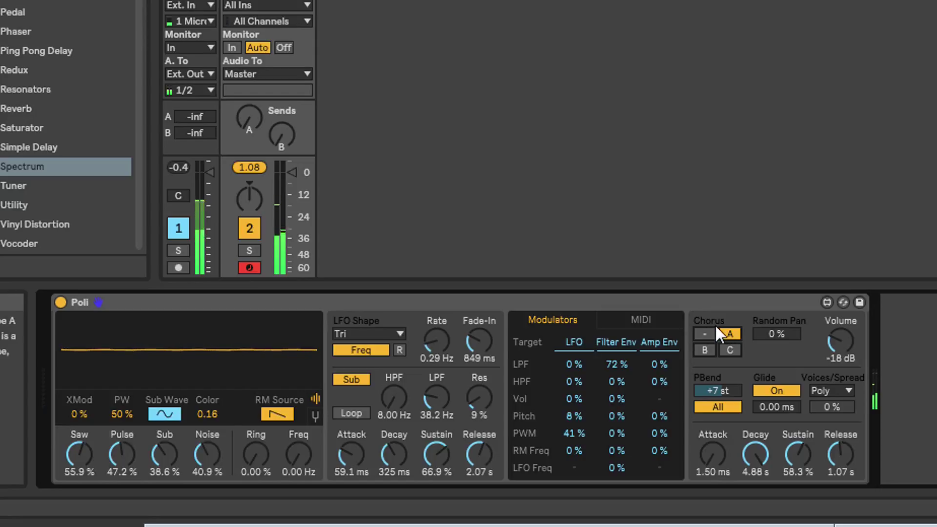
pyautogui.click(703, 350)
pyautogui.click(730, 349)
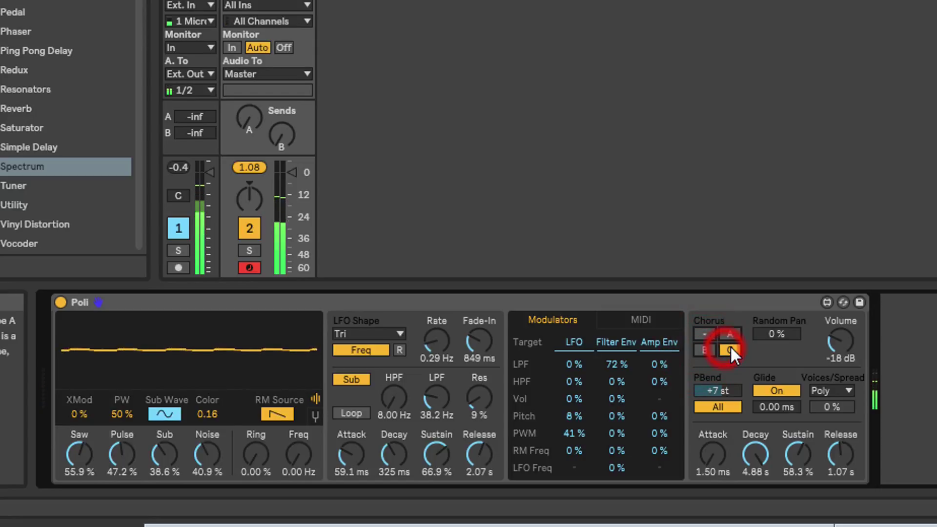
pyautogui.click(705, 350)
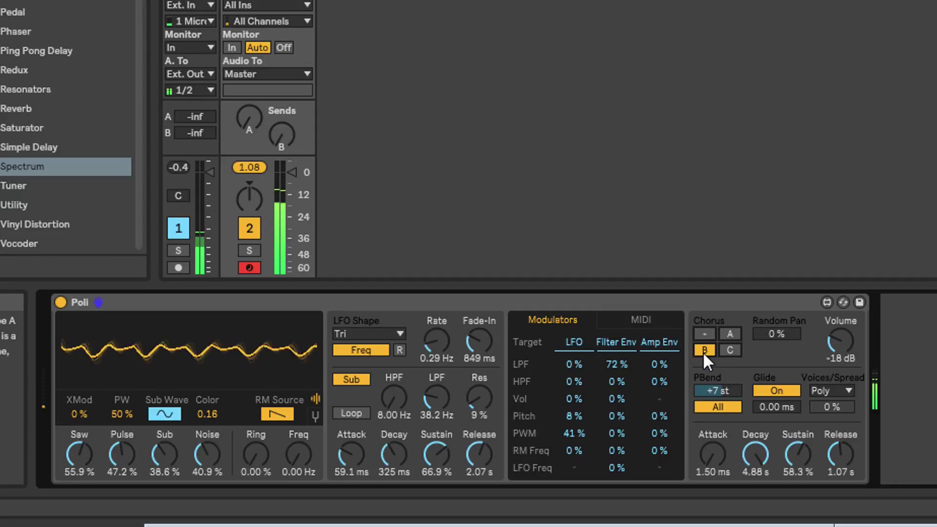
pyautogui.click(728, 333)
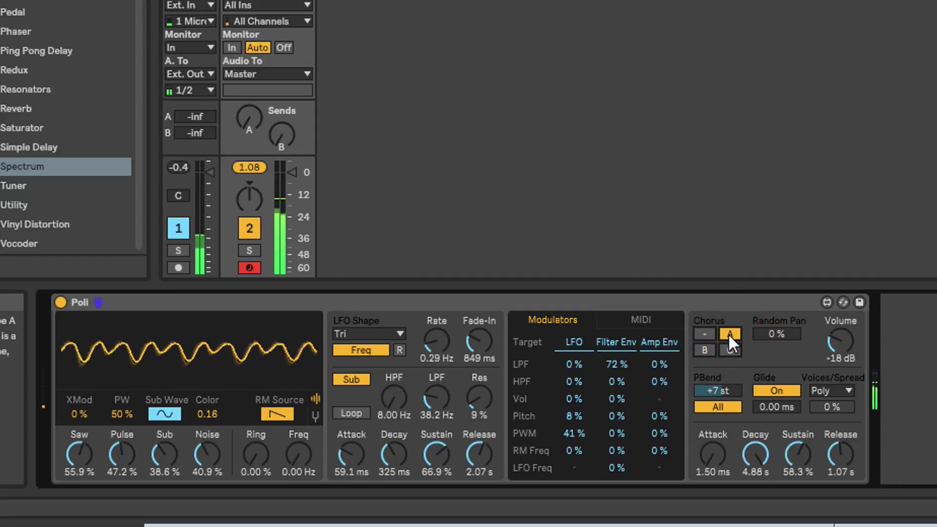
# Set Poli's random pan to 13% and raise the low-pass filter cutoff to 77.3 Hz.
pyautogui.moveTo(772, 333); pyautogui.dragTo(772, 334)
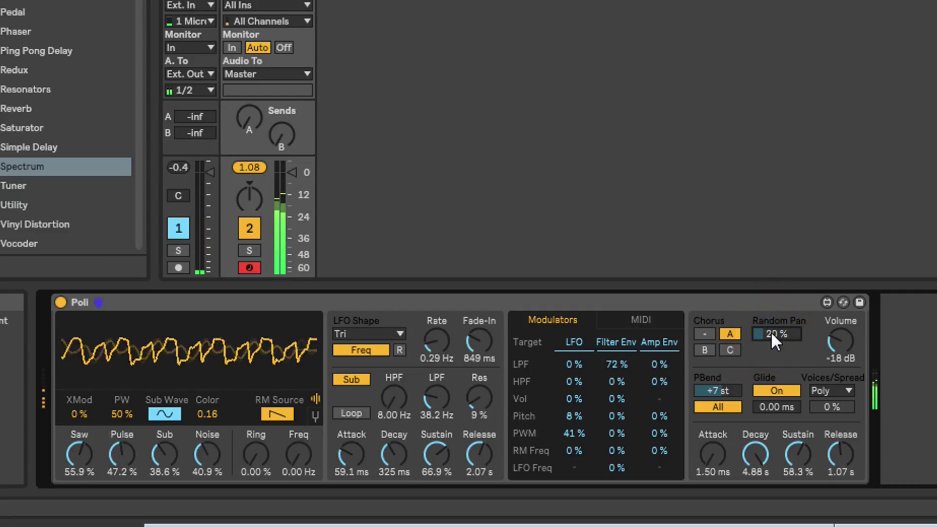
pyautogui.moveTo(772, 333); pyautogui.dragTo(772, 336)
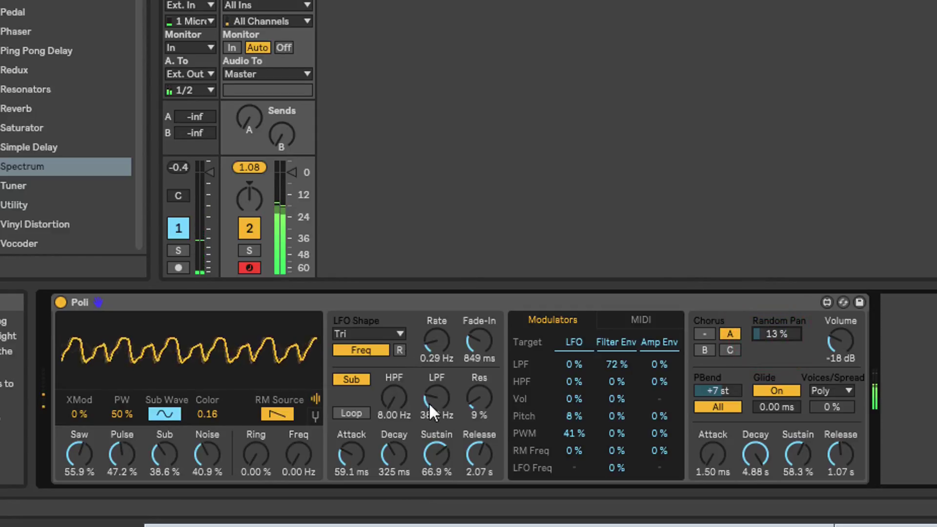
pyautogui.moveTo(436, 398)
pyautogui.mouseDown()
pyautogui.moveTo(436, 379)
pyautogui.moveTo(436, 390)
pyautogui.mouseUp()
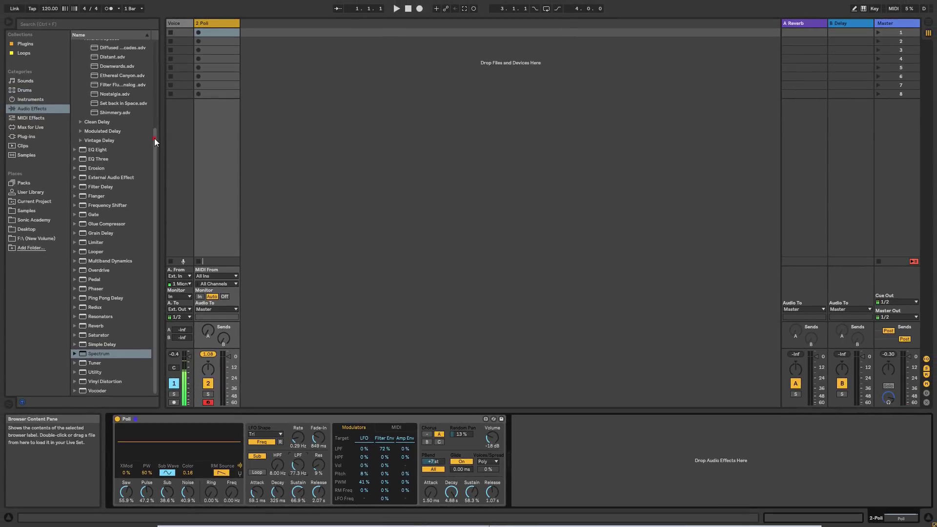
# Load the Echo preset Ethereal Canyon from Ambient Spaces after Poli in the device chain.
pyautogui.moveTo(154, 139); pyautogui.dragTo(155, 83)
pyautogui.click(92, 105)
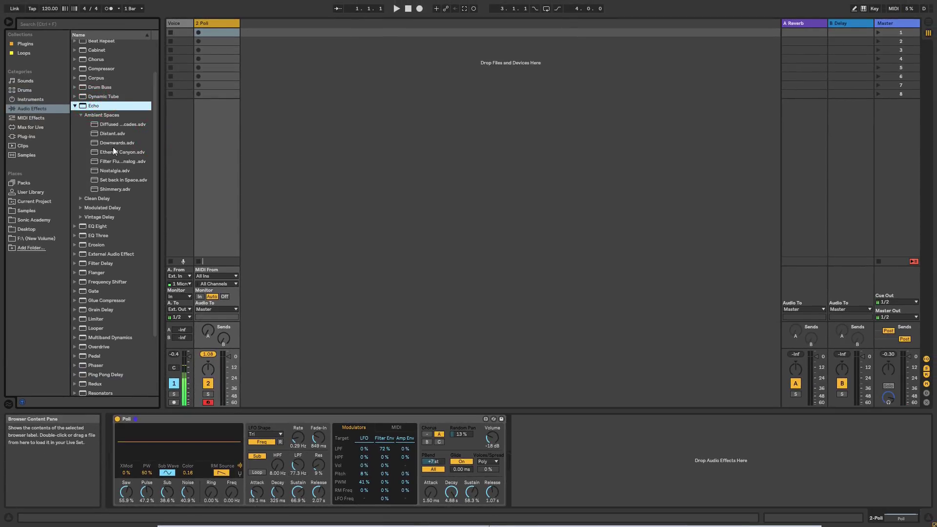
pyautogui.moveTo(109, 150); pyautogui.dragTo(546, 435)
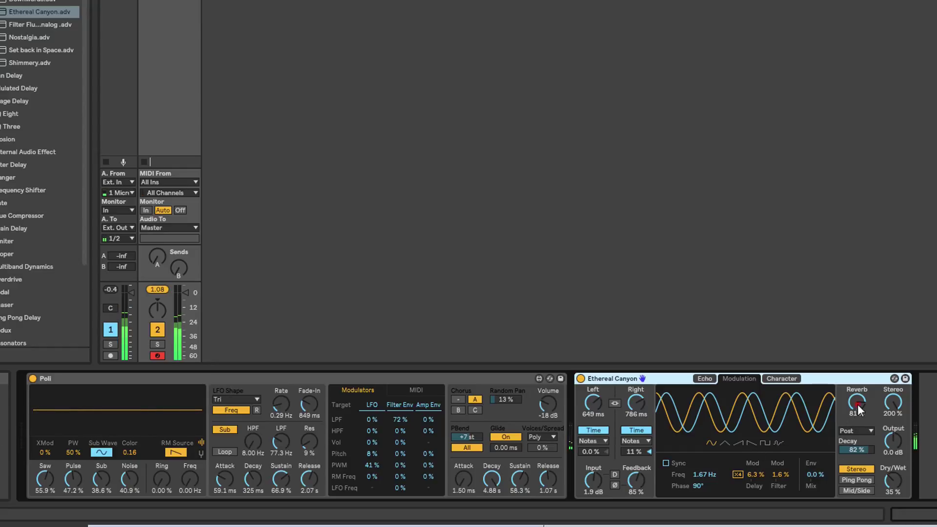
# Reduce Ethereal Canyon's reverb to 47%, dry/wet to 22% and feedback to 52%.
pyautogui.moveTo(857, 405); pyautogui.dragTo(858, 411)
pyautogui.moveTo(893, 481); pyautogui.dragTo(893, 491)
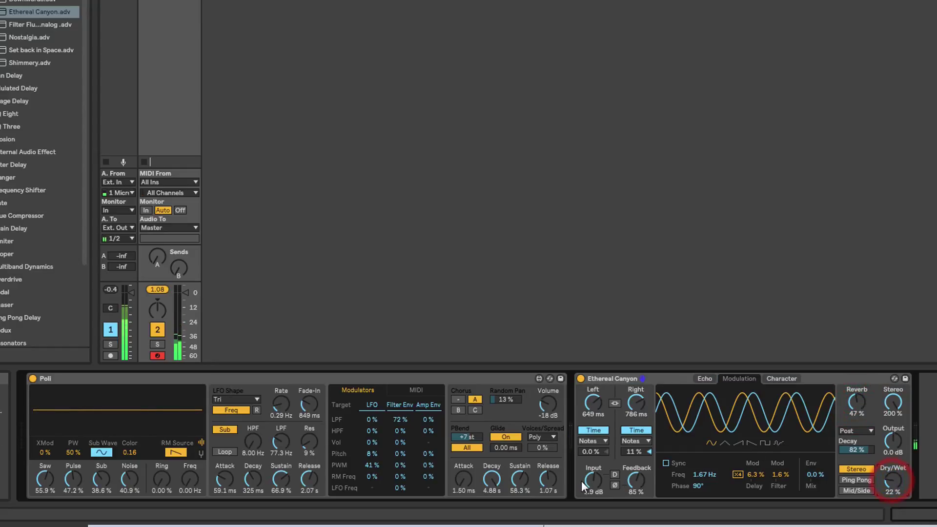
pyautogui.moveTo(638, 479); pyautogui.dragTo(639, 493)
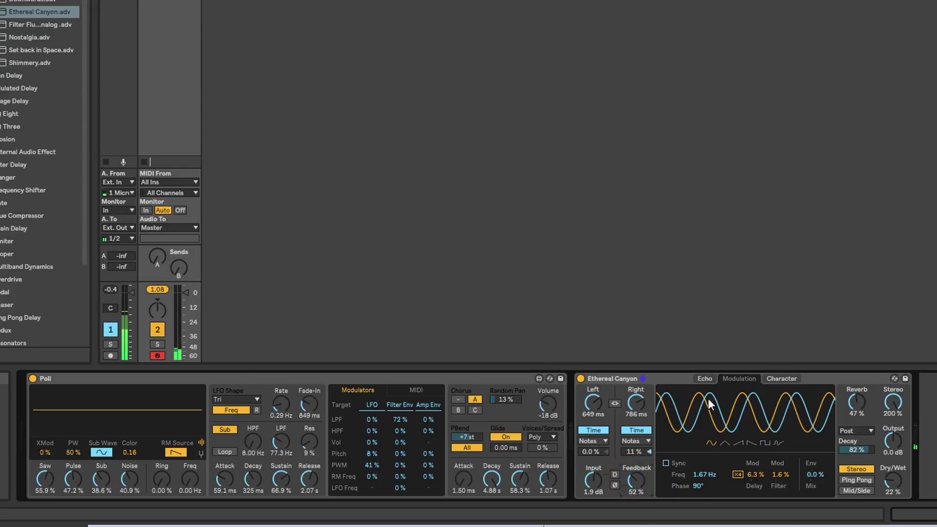
# Set the echo filter's high-pass to 195 Hz with resonance 0.07 and low-pass to 2.23 kHz with resonance 0.08, and lower dry/wet to 19%.
pyautogui.click(703, 379)
pyautogui.click(661, 491)
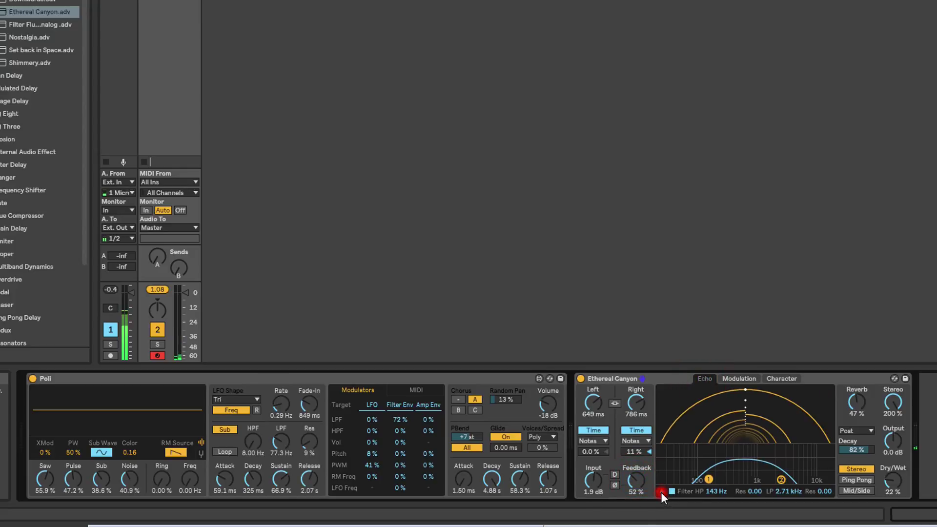
pyautogui.moveTo(709, 480); pyautogui.dragTo(716, 472)
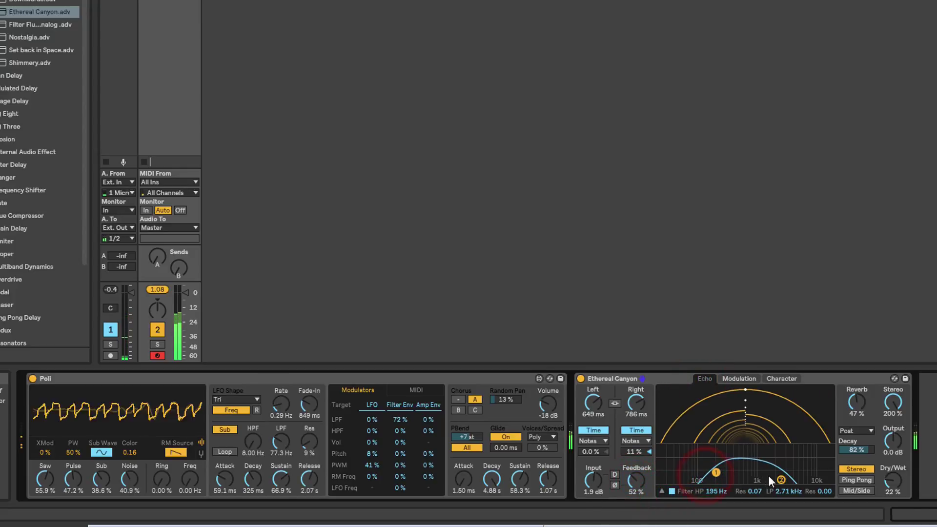
pyautogui.moveTo(781, 480); pyautogui.dragTo(776, 472)
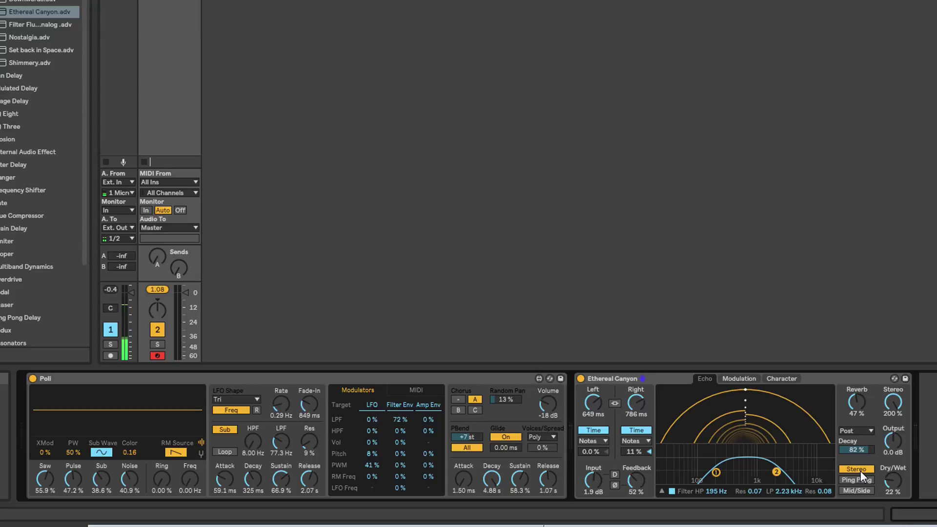
pyautogui.click(894, 482)
pyautogui.moveTo(895, 482); pyautogui.dragTo(895, 485)
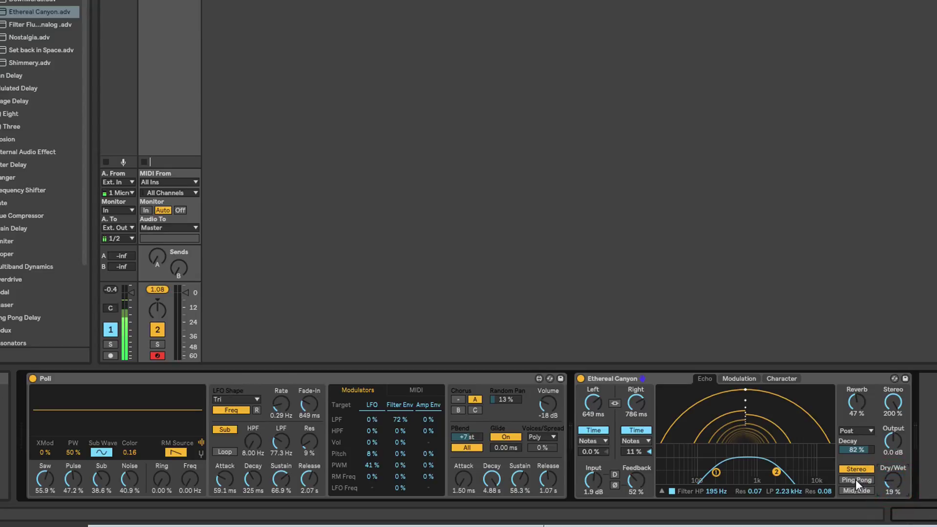